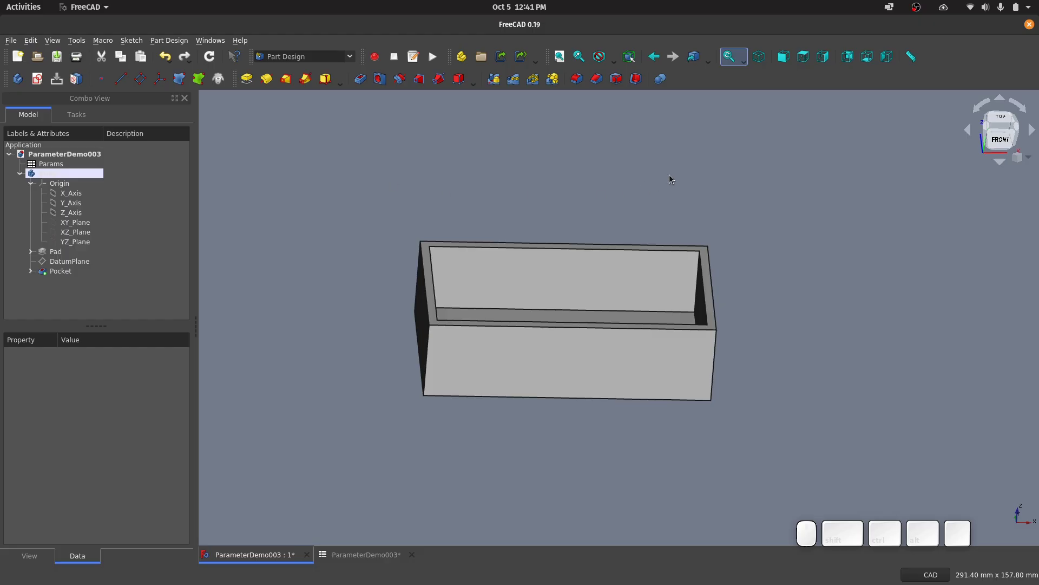
{"action": "mouse_move", "coordinate": [670, 178]}
{"action": "middle_mouse_down"}
{"action": "mouse_move", "coordinate": [557, 364]}
{"action": "mouse_move", "coordinate": [658, 169]}
{"action": "mouse_move", "coordinate": [568, 222]}
{"action": "mouse_move", "coordinate": [707, 188]}
{"action": "mouse_move", "coordinate": [636, 195]}
{"action": "mouse_move", "coordinate": [655, 225]}
{"action": "mouse_move", "coordinate": [674, 189]}
{"action": "mouse_move", "coordinate": [673, 121]}
{"action": "mouse_move", "coordinate": [670, 174]}
{"action": "middle_mouse_up"}
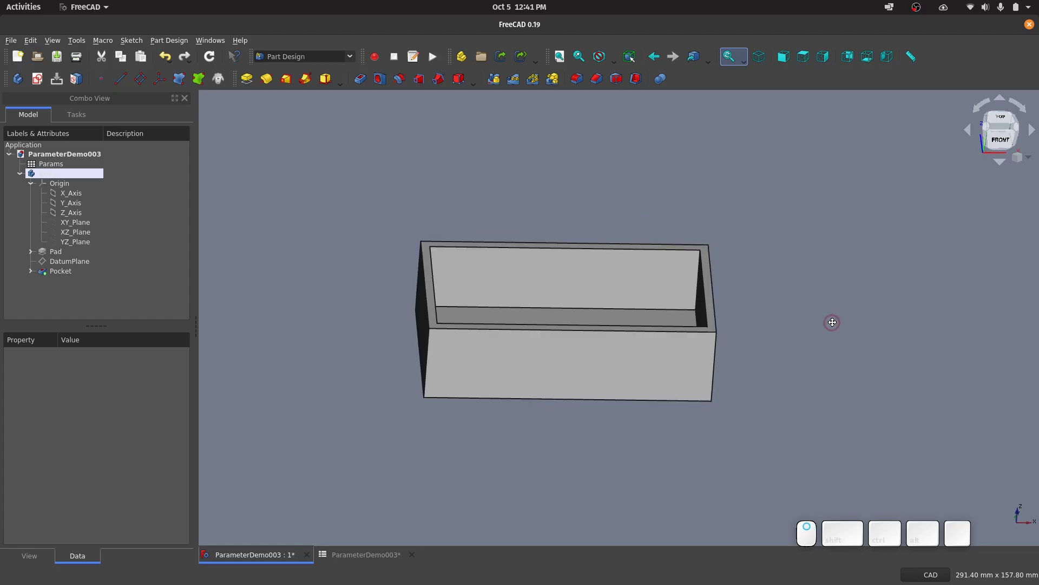
{"action": "middle_click_drag", "start_coordinate": [832, 322], "coordinate": [740, 334]}
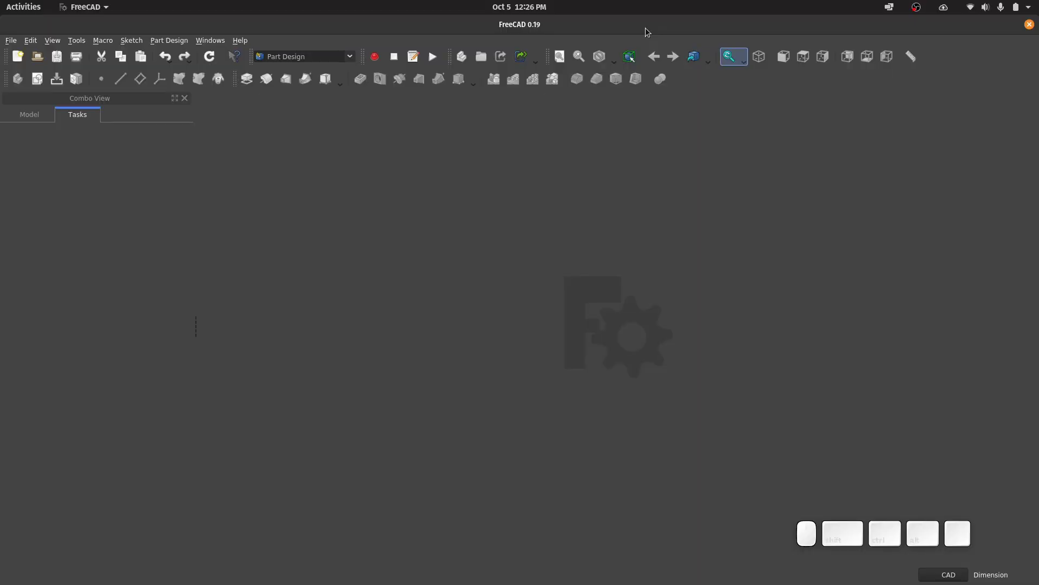
Create a new document and add an empty spreadsheet to it in the Spreadsheet workbench.
{"action": "left_click", "coordinate": [18, 57]}
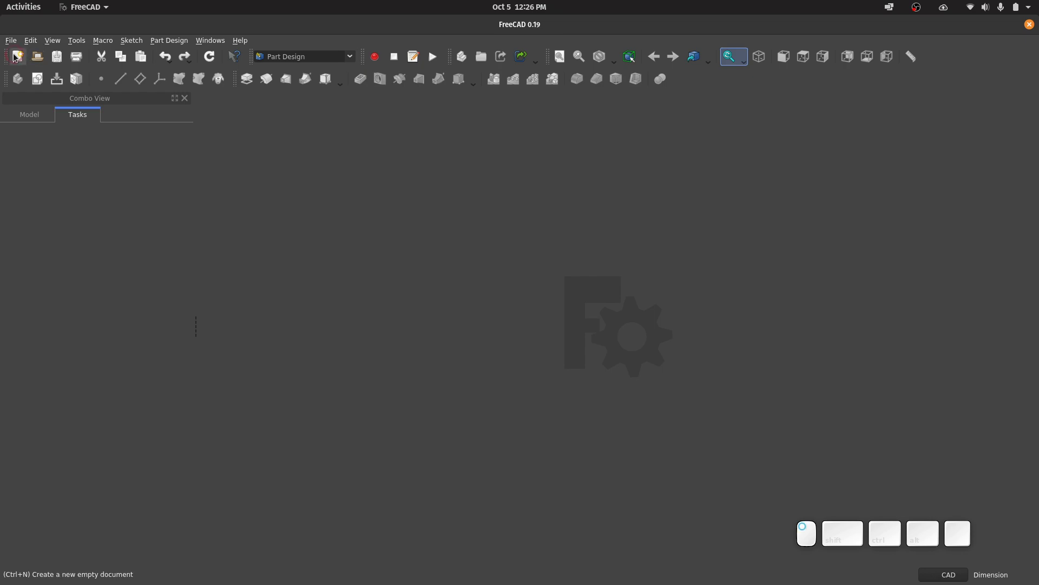
{"action": "left_click", "coordinate": [355, 58]}
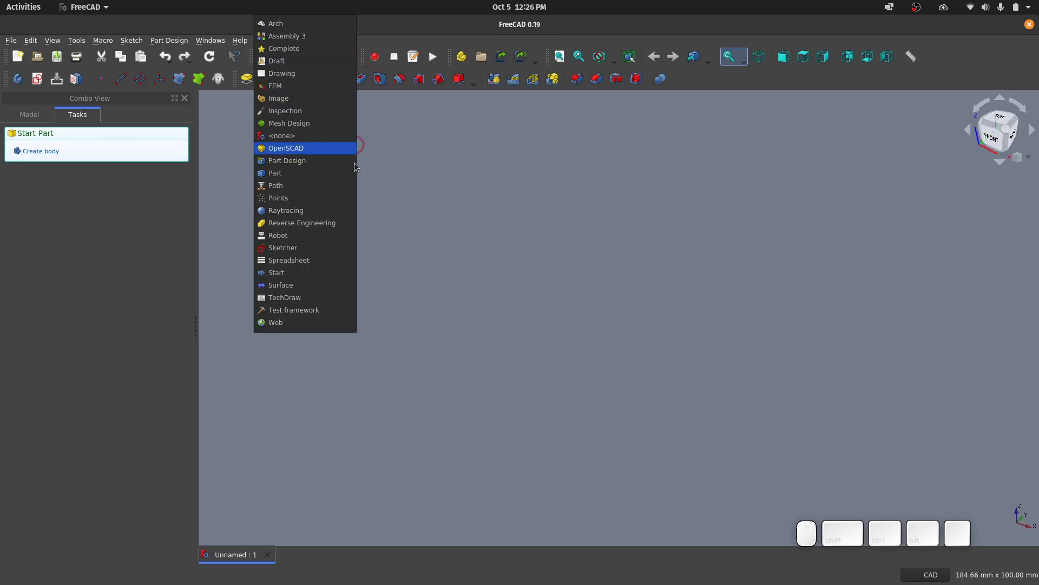
{"action": "left_click", "coordinate": [346, 262]}
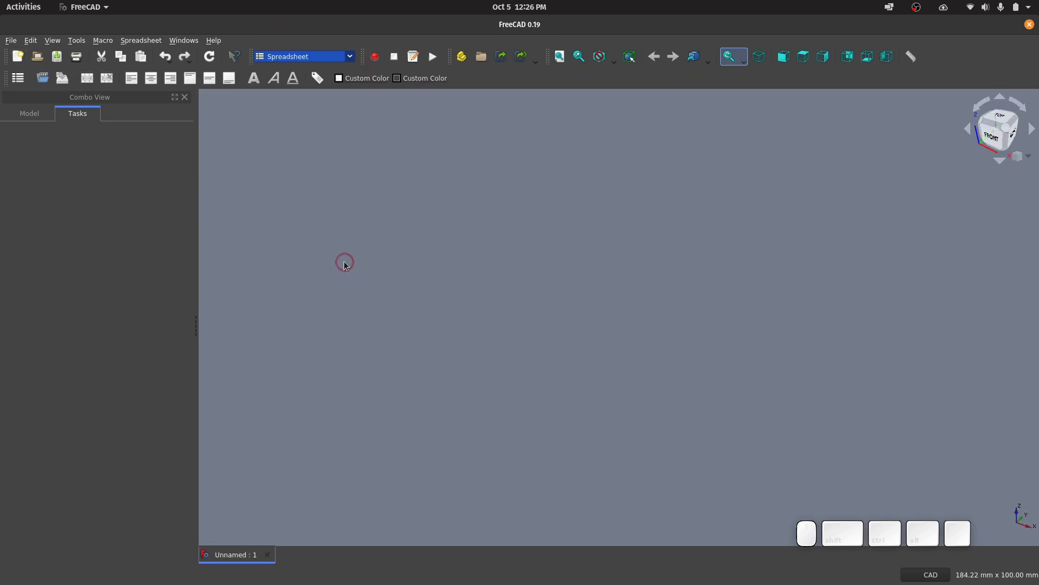
{"action": "left_click", "coordinate": [17, 79]}
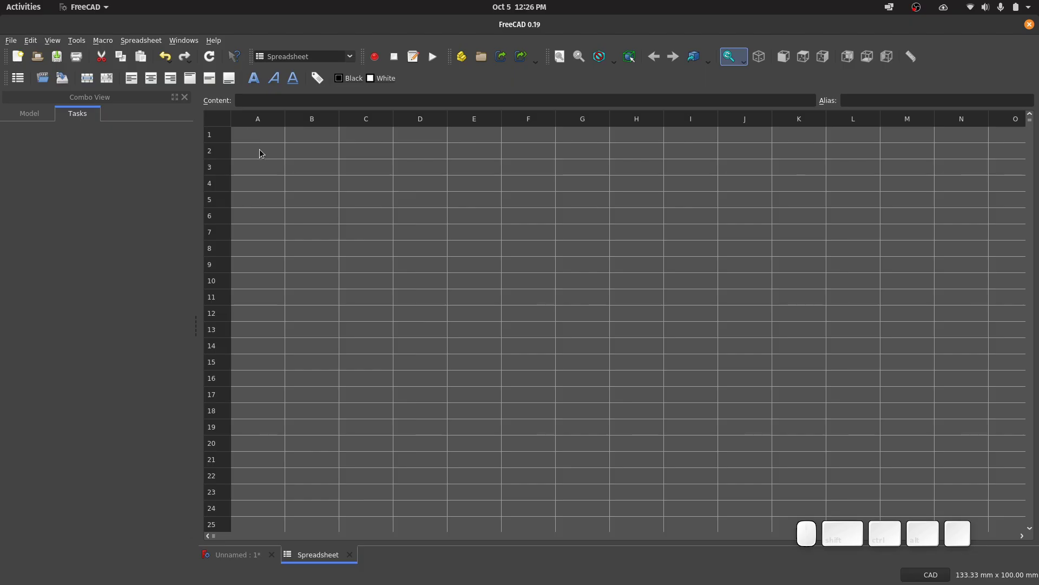
Widen column A and enter the labels Box Lenght, Box Width, Box Height, Wall Thickness and Base Thickness in A2 to A6.
{"action": "left_click_drag", "start_coordinate": [285, 119], "coordinate": [348, 124]}
{"action": "left_click", "coordinate": [323, 153]}
{"action": "type", "text": "Box Lenght"}
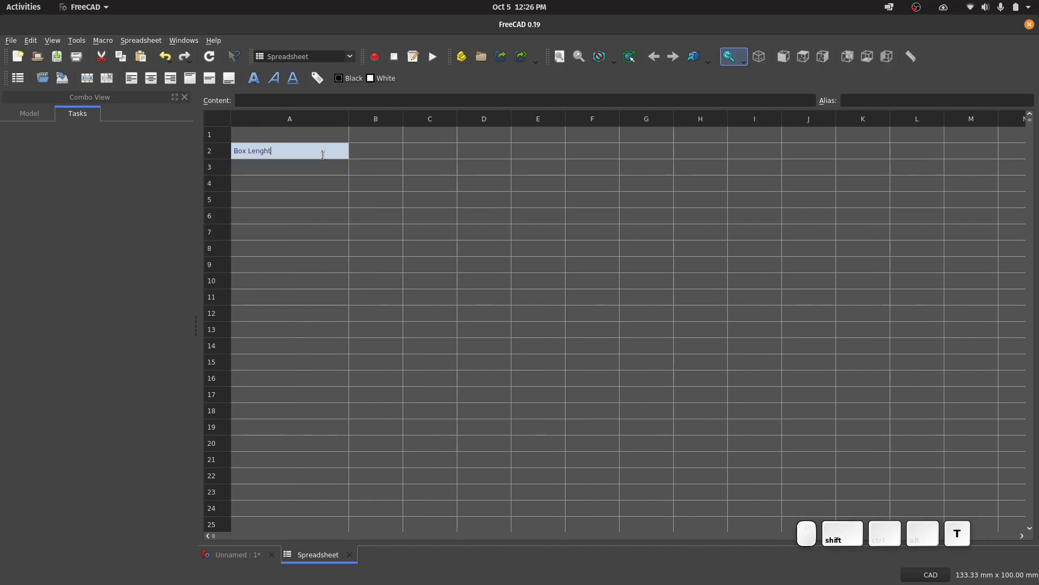
{"action": "key", "text": "Return"}
{"action": "type", "text": "Box Width"}
{"action": "key", "text": "Return"}
{"action": "type", "text": "B"}
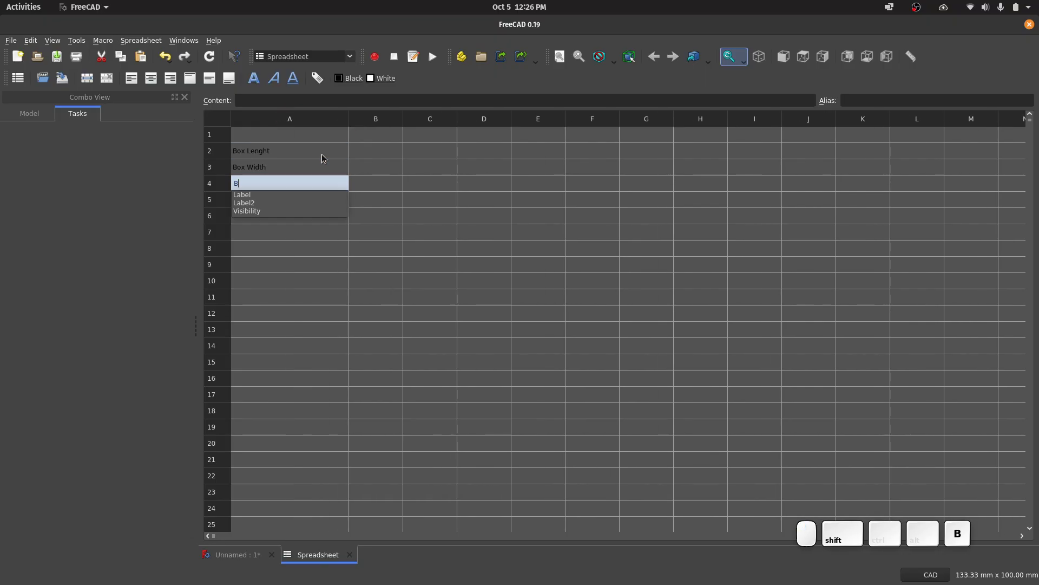
{"action": "type", "text": "ox Height"}
{"action": "key", "text": "Return"}
{"action": "type", "text": "Wal"}
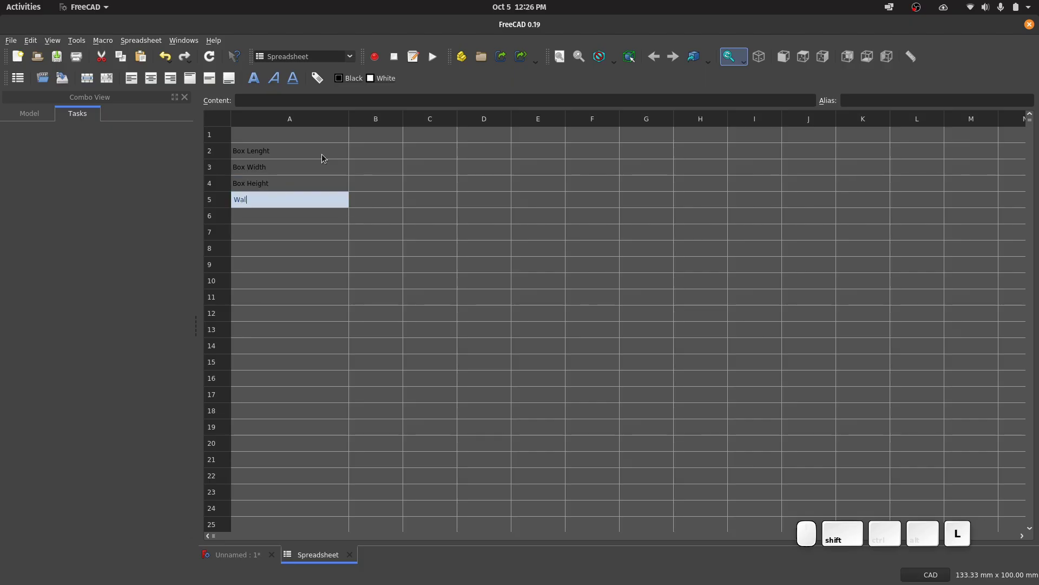
{"action": "type", "text": "l Thickness"}
{"action": "key", "text": "Return"}
{"action": "type", "text": "Base Thickness"}
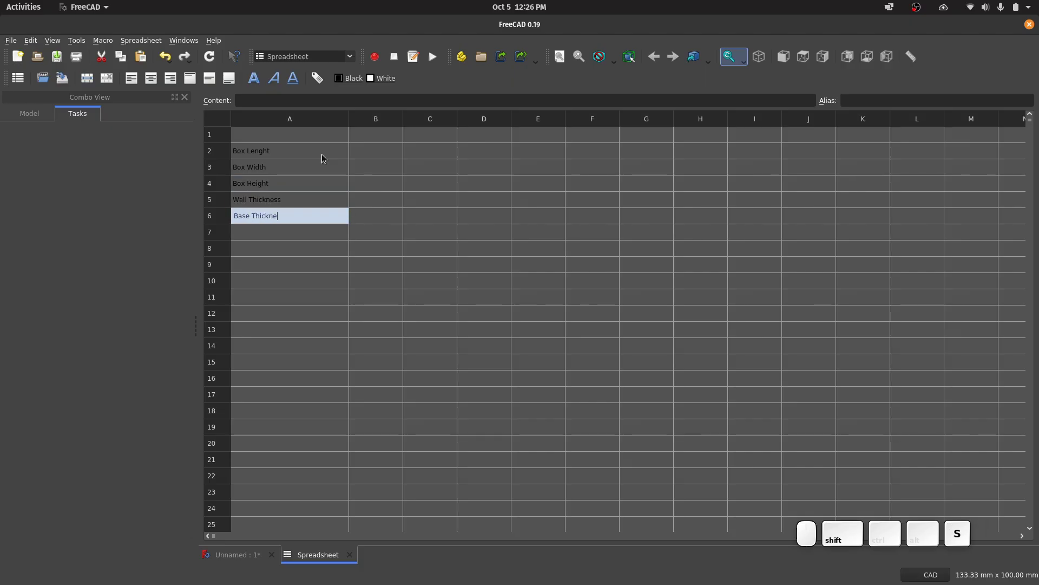
{"action": "key", "text": "Return"}
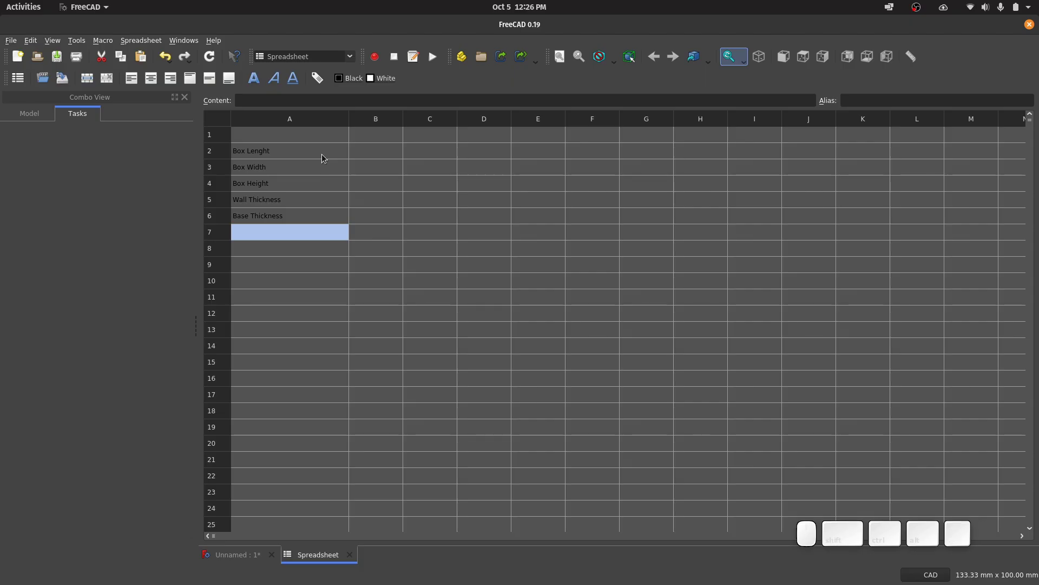
Enter the values 100, 50, 30, 3 and 4 beside the labels in cells B2 to B6.
{"action": "key", "text": "Up"}
{"action": "key", "text": "Up"}
{"action": "key", "text": "Up"}
{"action": "key", "text": "Up"}
{"action": "key", "text": "Up"}
{"action": "key", "text": "Right"}
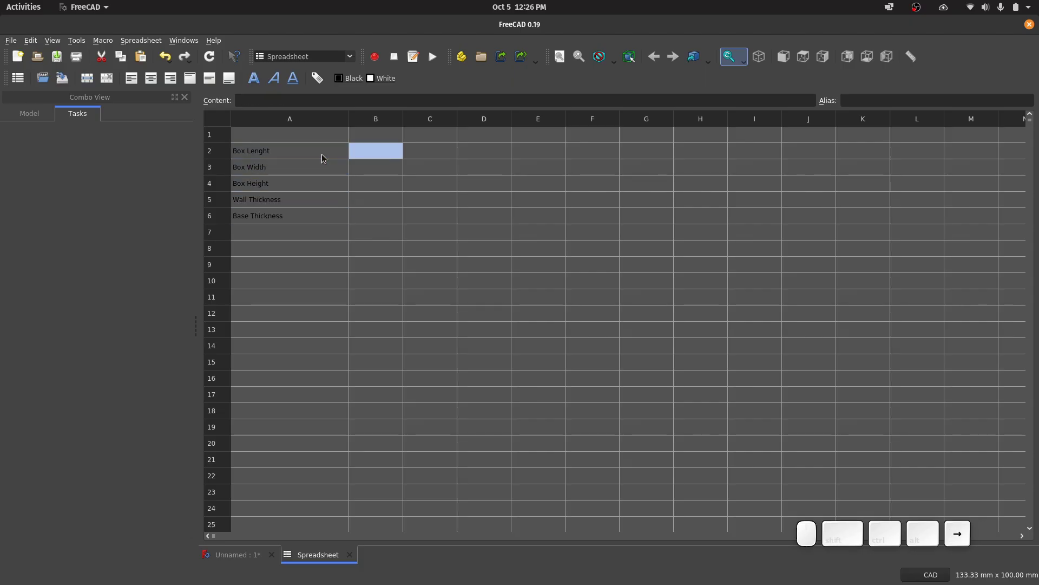
{"action": "type", "text": "100"}
{"action": "key", "text": "Return"}
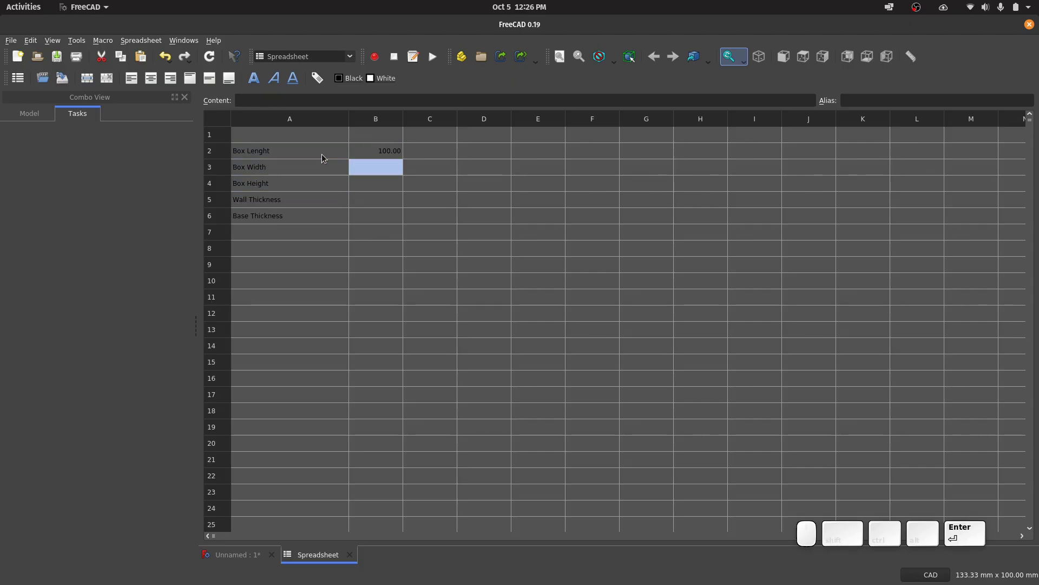
{"action": "type", "text": "50"}
{"action": "key", "text": "Return"}
{"action": "type", "text": "30"}
{"action": "key", "text": "Return"}
{"action": "type", "text": "3"}
{"action": "key", "text": "Return"}
{"action": "type", "text": "4"}
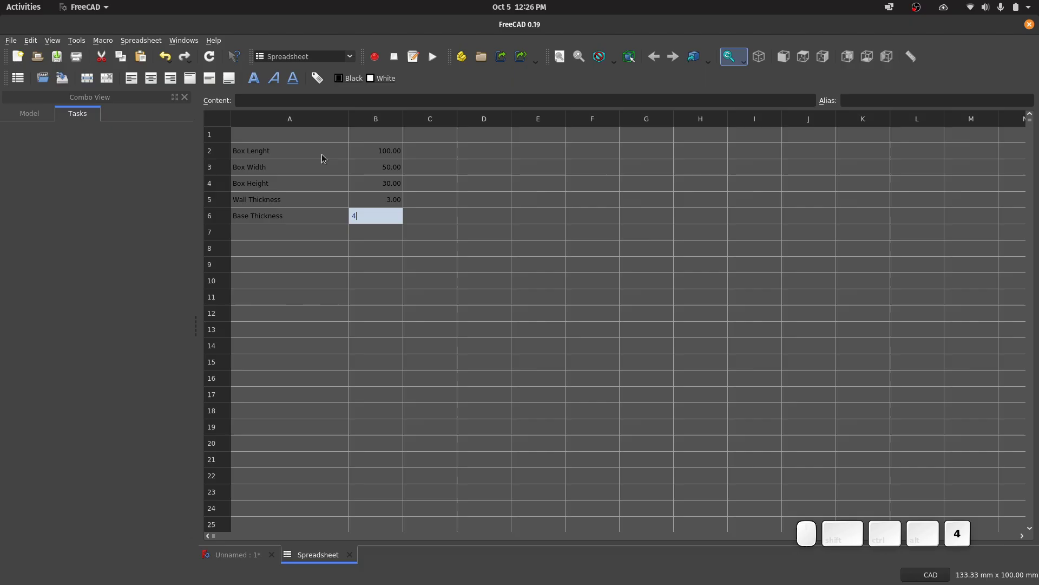
{"action": "key", "text": "Return"}
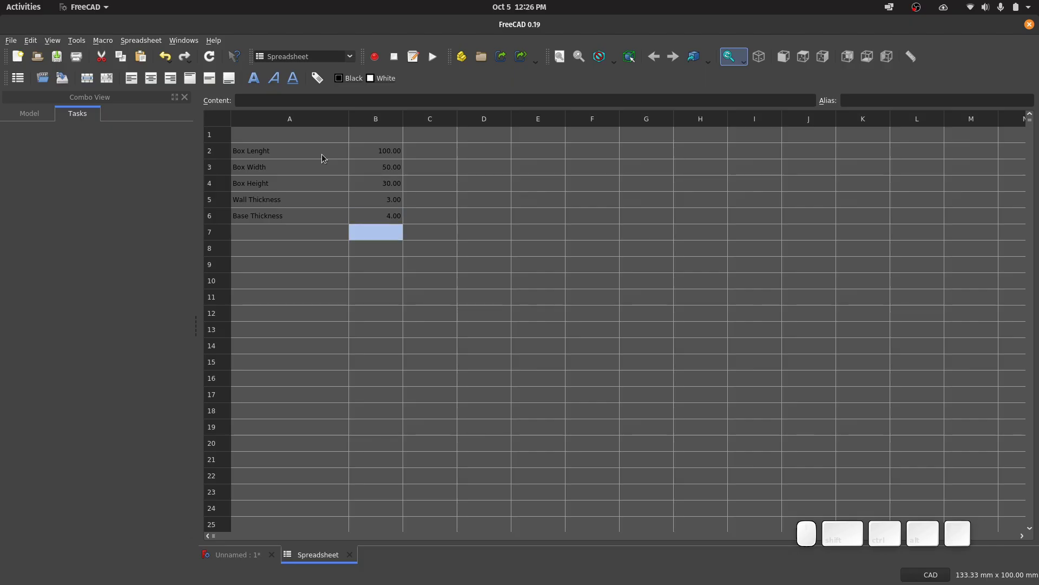
Give each value cell from B2 to B6 an alias matching its label, such as BoxLength for B2 and BaseThickness for B6.
{"action": "key", "text": "Up"}
{"action": "key", "text": "Up"}
{"action": "key", "text": "Up"}
{"action": "key", "text": "Up"}
{"action": "key", "text": "Up"}
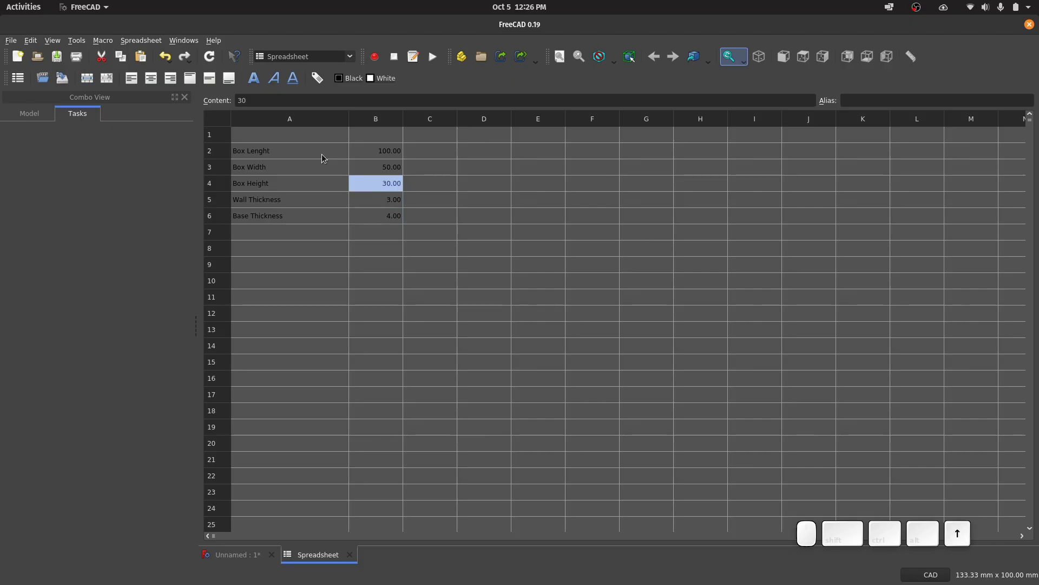
{"action": "left_click", "coordinate": [881, 102]}
{"action": "type", "text": "B"}
{"action": "key", "text": "Return"}
{"action": "type", "text": "W"}
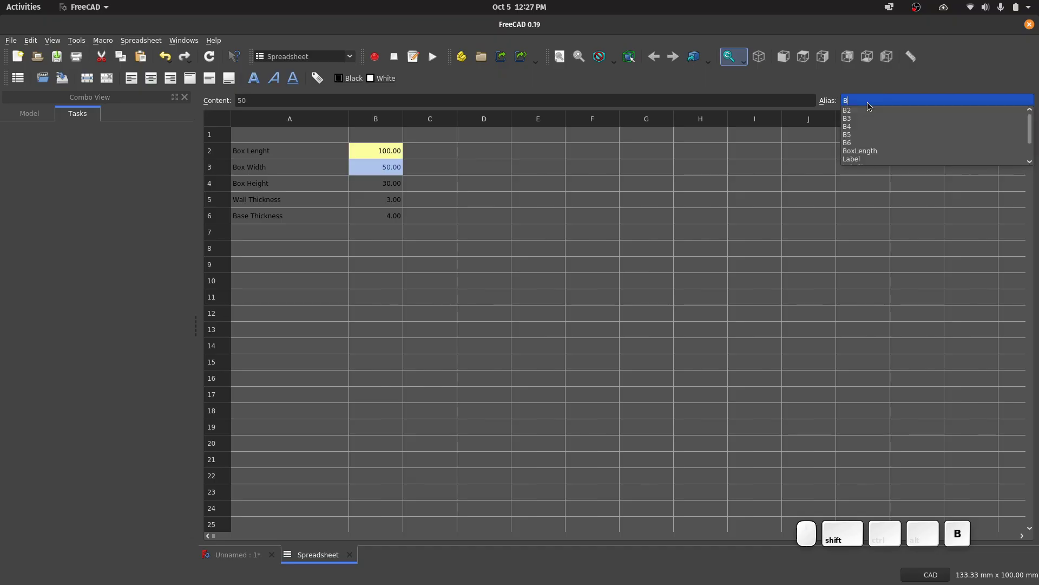
{"action": "key", "text": "Return"}
{"action": "type", "text": "H"}
{"action": "key", "text": "Return"}
{"action": "type", "text": "Wall"}
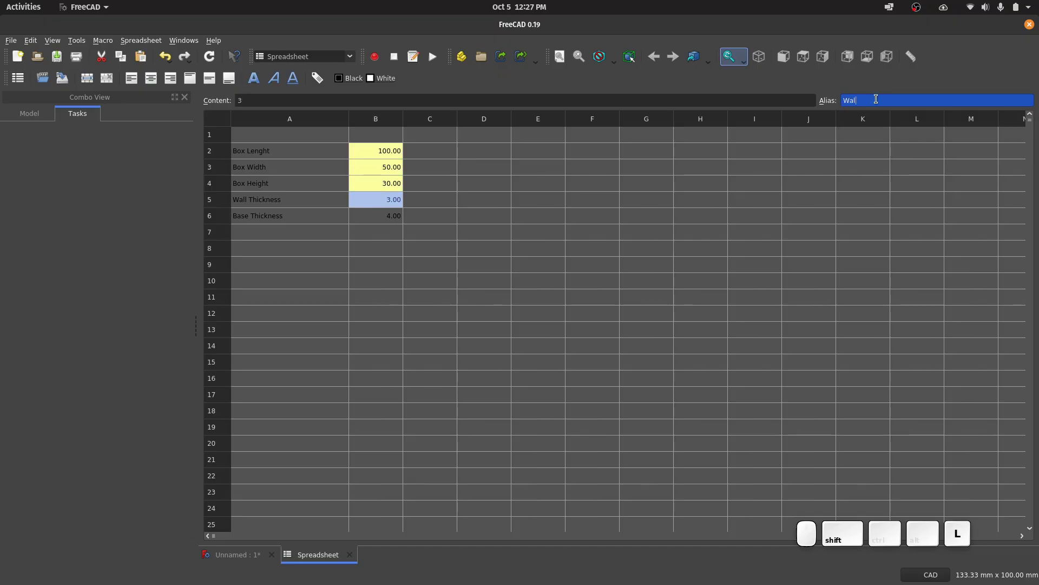
{"action": "key", "text": "Return"}
{"action": "type", "text": "Base"}
{"action": "key", "text": "Return"}
{"action": "left_click", "coordinate": [547, 180]}
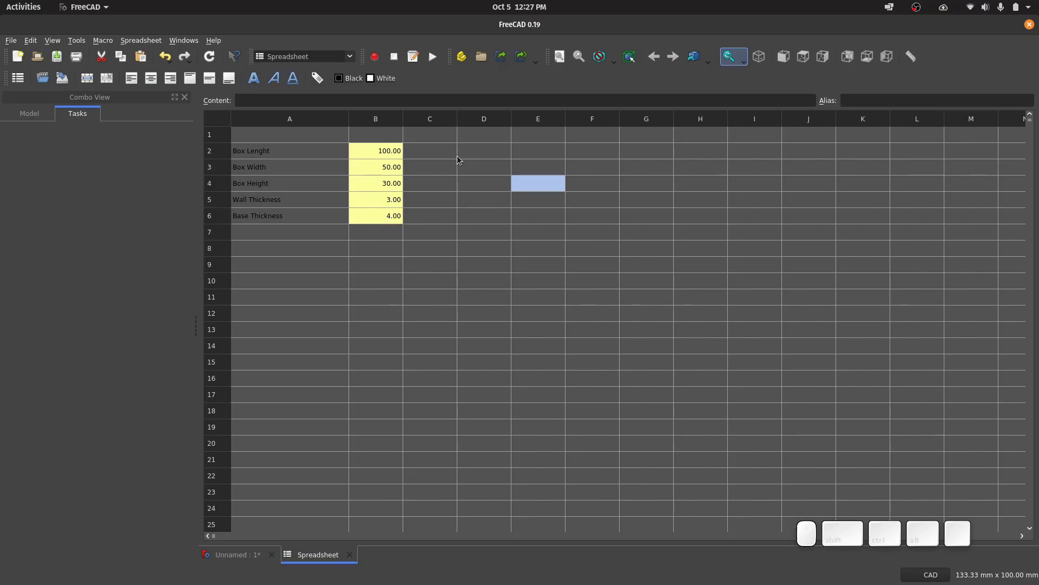
Set the display unit of cells B2 to B6 to mm in the cell properties.
{"action": "left_click", "coordinate": [450, 153]}
{"action": "left_click_drag", "start_coordinate": [399, 155], "coordinate": [387, 216]}
{"action": "right_click", "coordinate": [388, 216]}
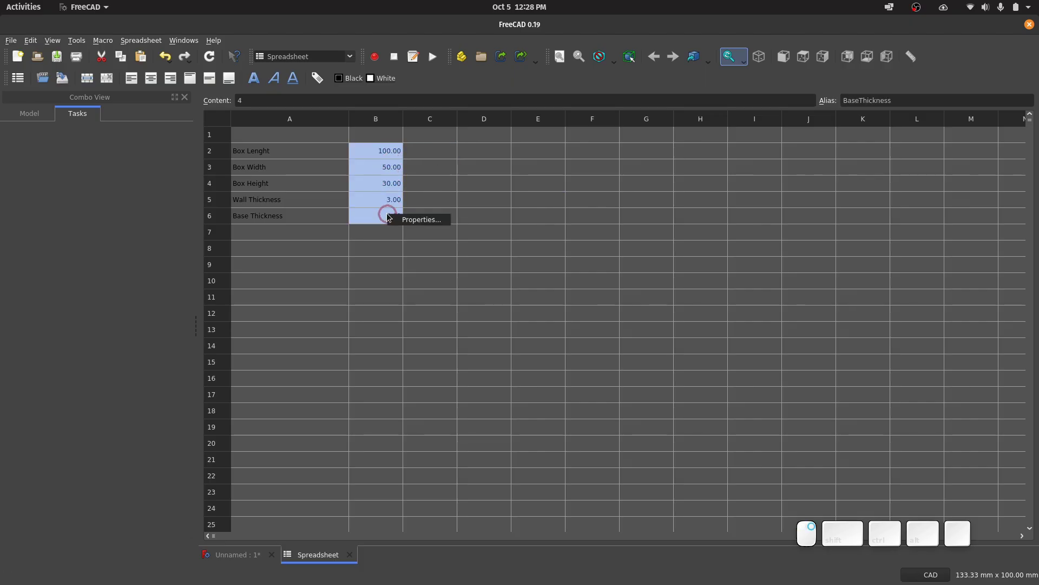
{"action": "left_click", "coordinate": [415, 220]}
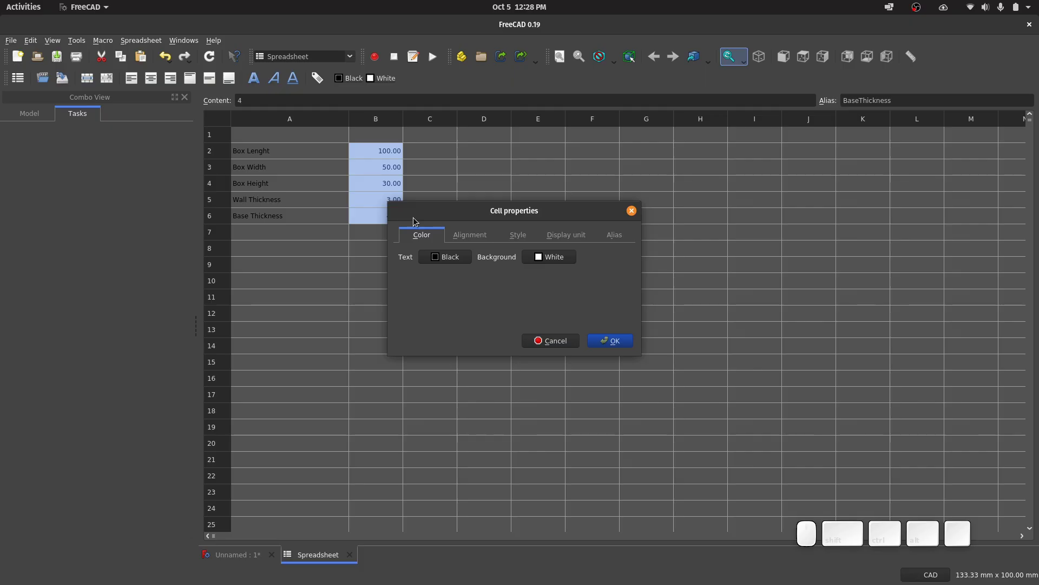
{"action": "left_click", "coordinate": [559, 236]}
{"action": "left_click", "coordinate": [528, 254]}
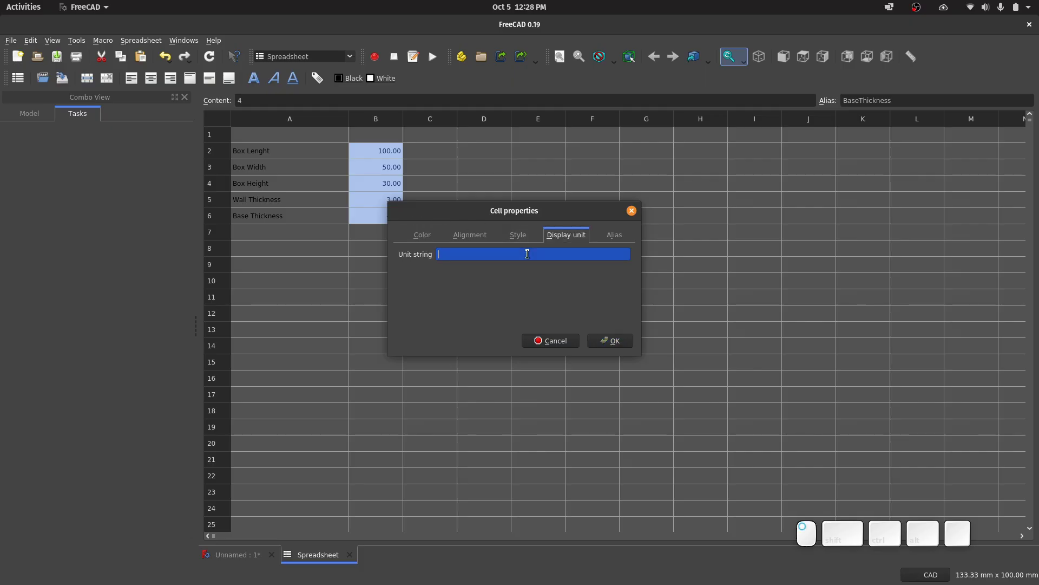
{"action": "type", "text": "mm"}
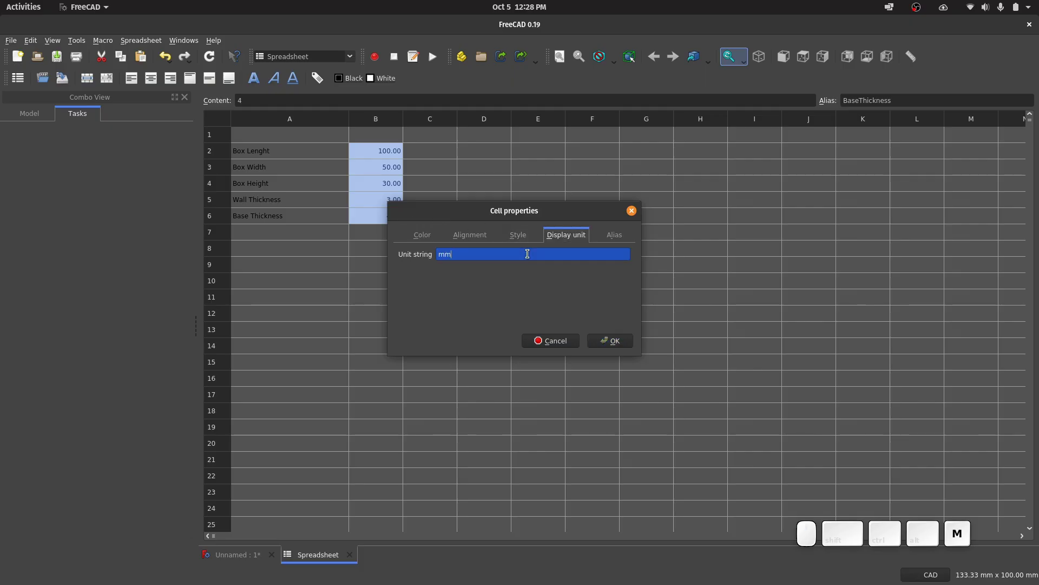
{"action": "left_click", "coordinate": [605, 345]}
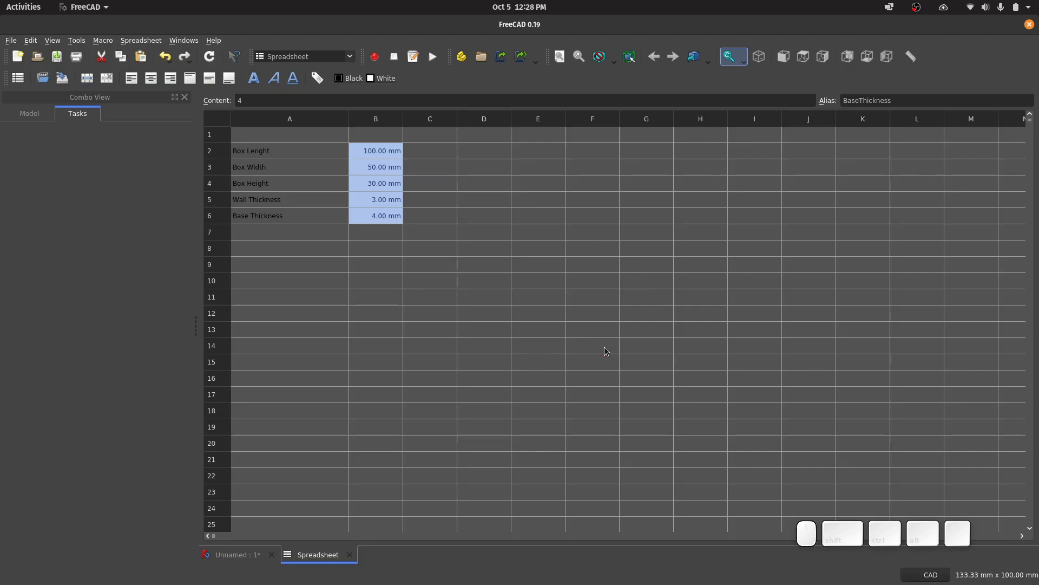
{"action": "left_click", "coordinate": [421, 163]}
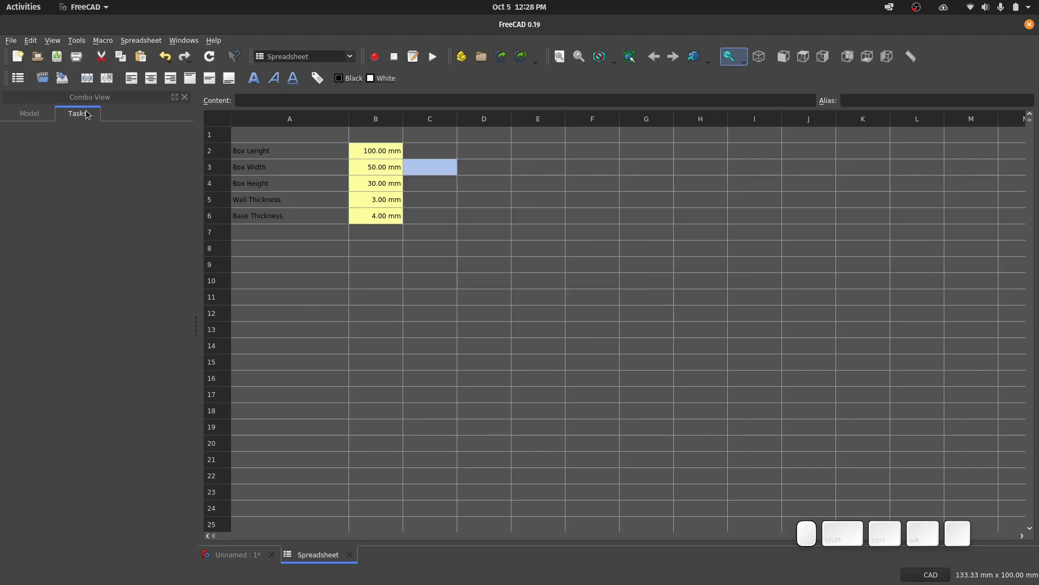
Rename the spreadsheet object in the model tree as Params.
{"action": "left_click", "coordinate": [29, 114]}
{"action": "left_click", "coordinate": [79, 164]}
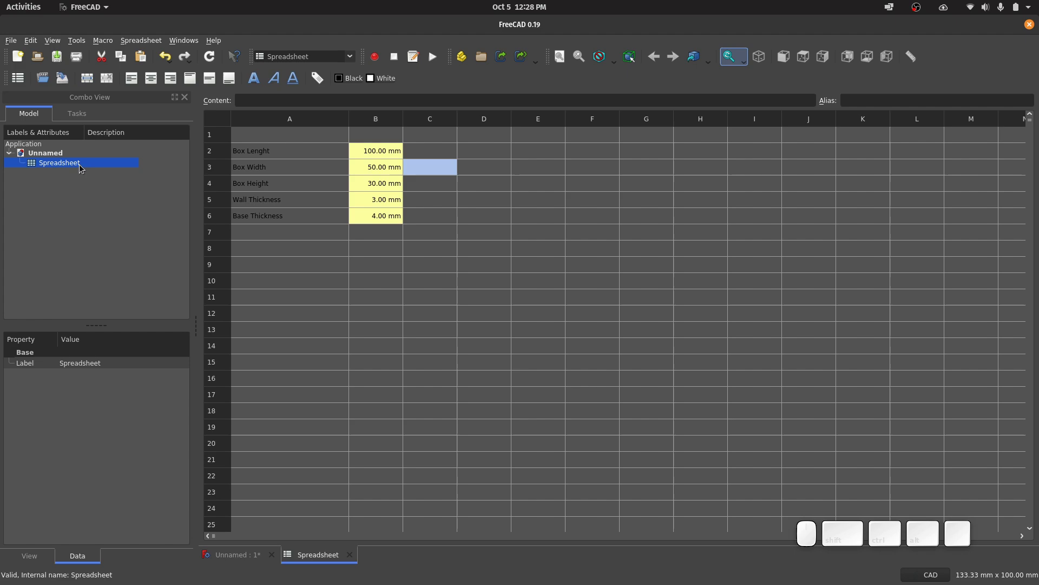
{"action": "key", "text": "F3"}
{"action": "type", "text": "Params"}
{"action": "key", "text": "Return"}
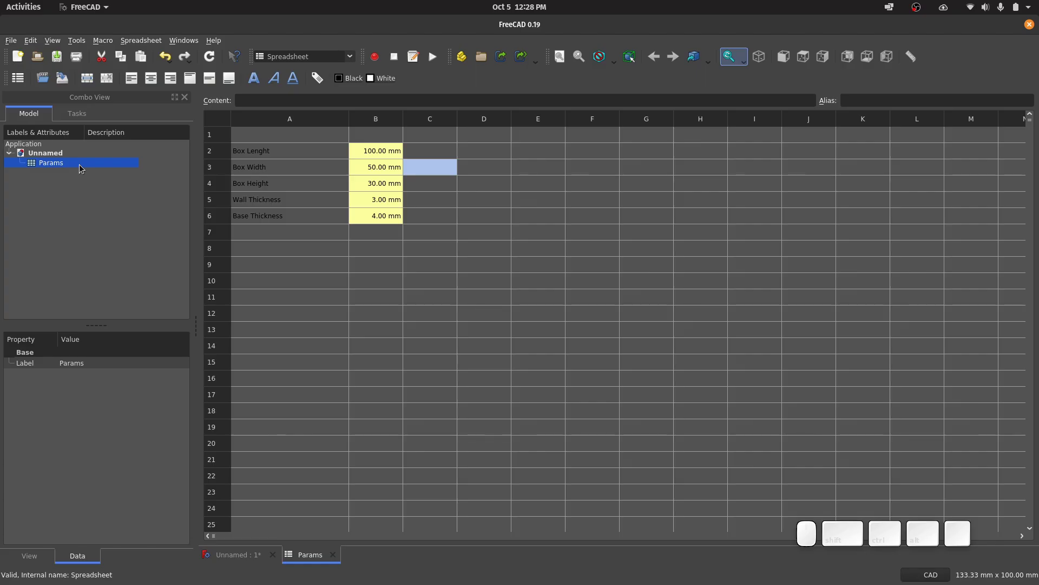
Save the document as ParameterDemo003 in the Parameter Demo folder inside FreeCAD Projects.
{"action": "left_click", "coordinate": [249, 563]}
{"action": "key", "text": "ctrl+s"}
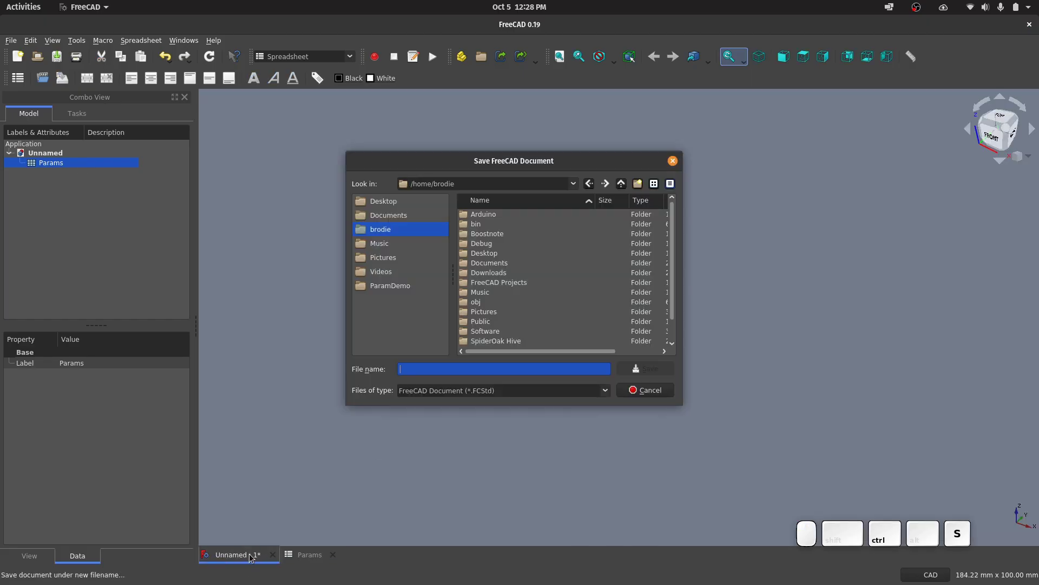
{"action": "double_click", "coordinate": [496, 282]}
{"action": "left_click", "coordinate": [496, 224]}
{"action": "double_click", "coordinate": [496, 224]}
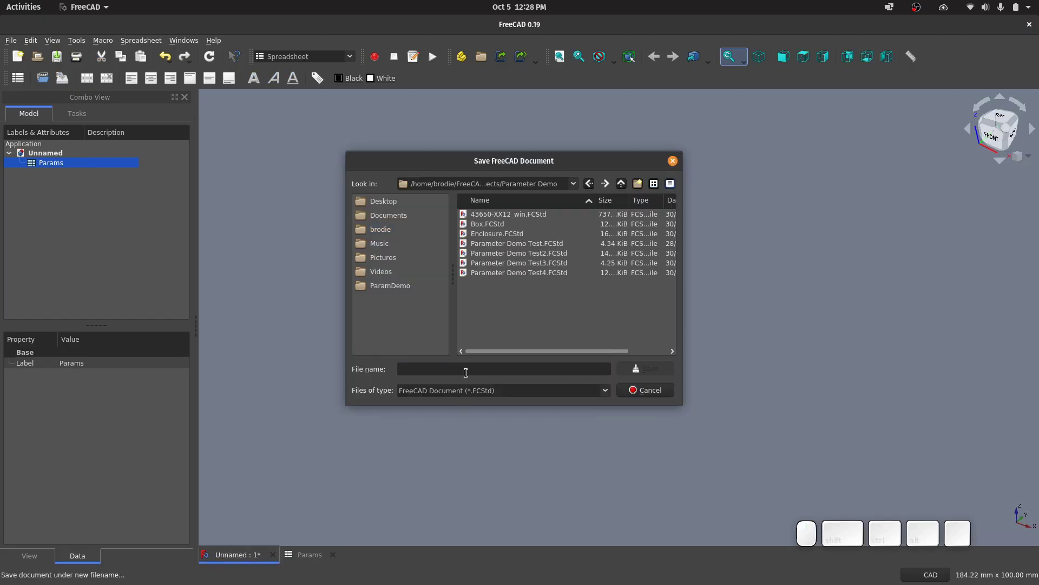
{"action": "left_click", "coordinate": [465, 371]}
{"action": "type", "text": "ParameterDemo003"}
{"action": "key", "text": "Return"}
Switch to the Part Design workbench and create a new body in the document.
{"action": "left_click", "coordinate": [350, 56]}
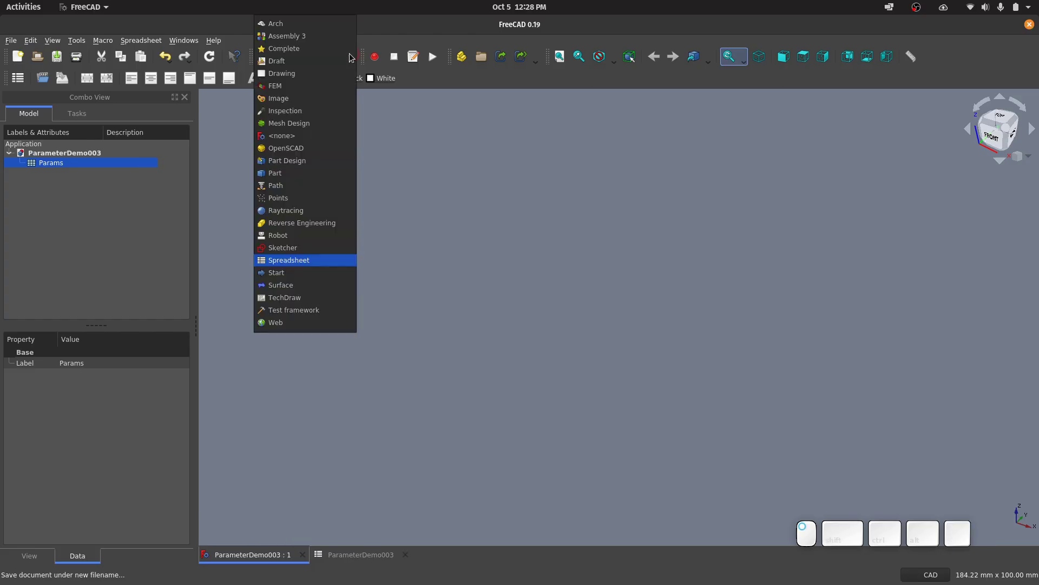
{"action": "left_click", "coordinate": [313, 161]}
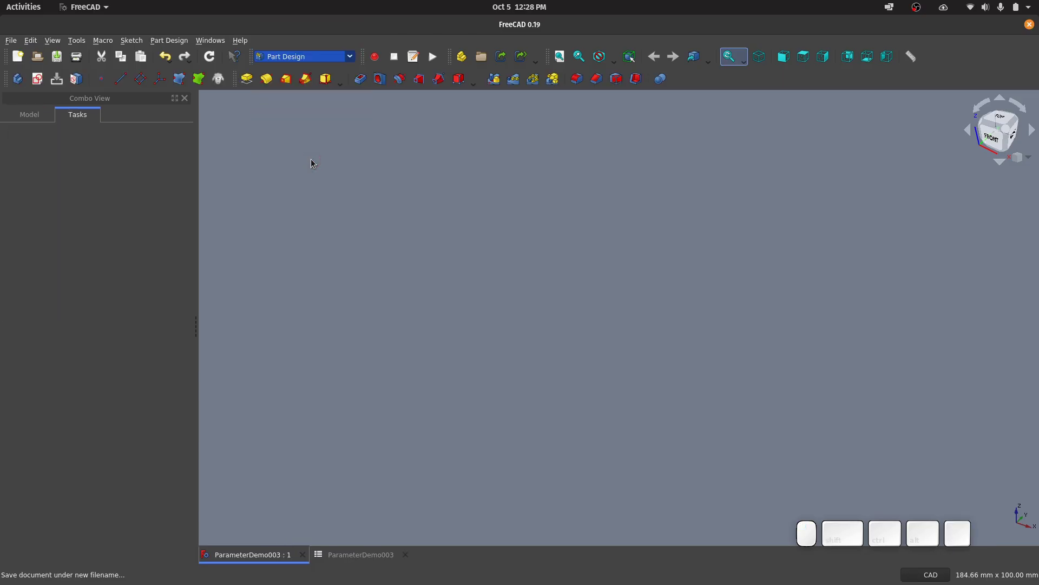
{"action": "left_click", "coordinate": [18, 79]}
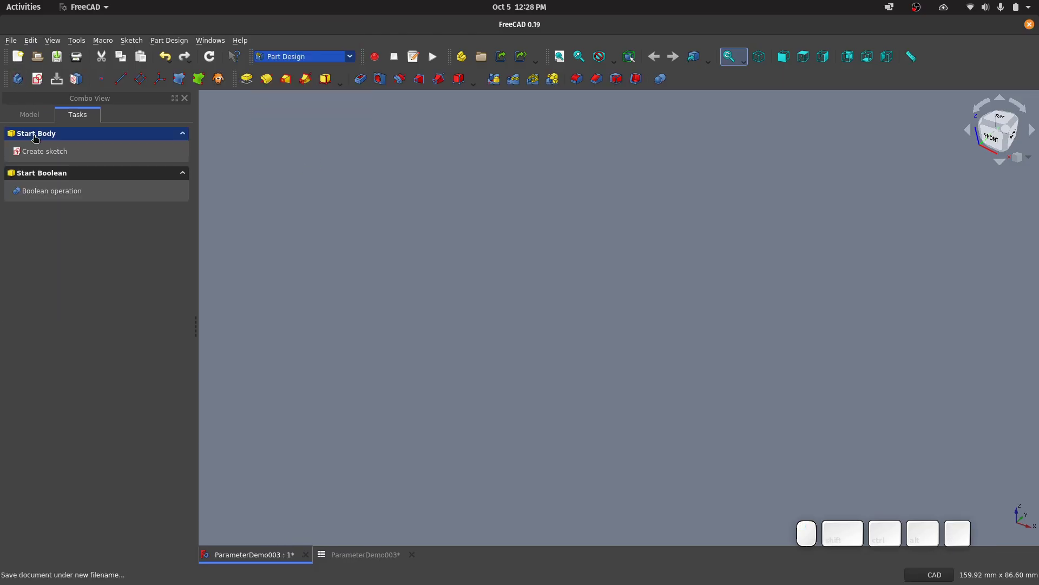
{"action": "left_click", "coordinate": [34, 117]}
Create a new sketch in the body on the XY plane.
{"action": "left_click", "coordinate": [37, 79]}
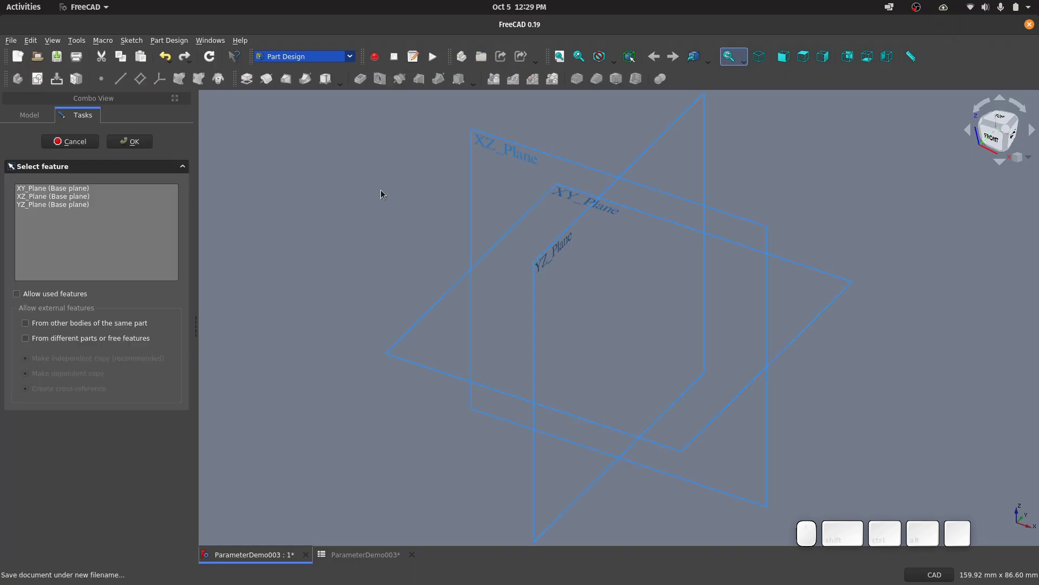
{"action": "left_click", "coordinate": [553, 193]}
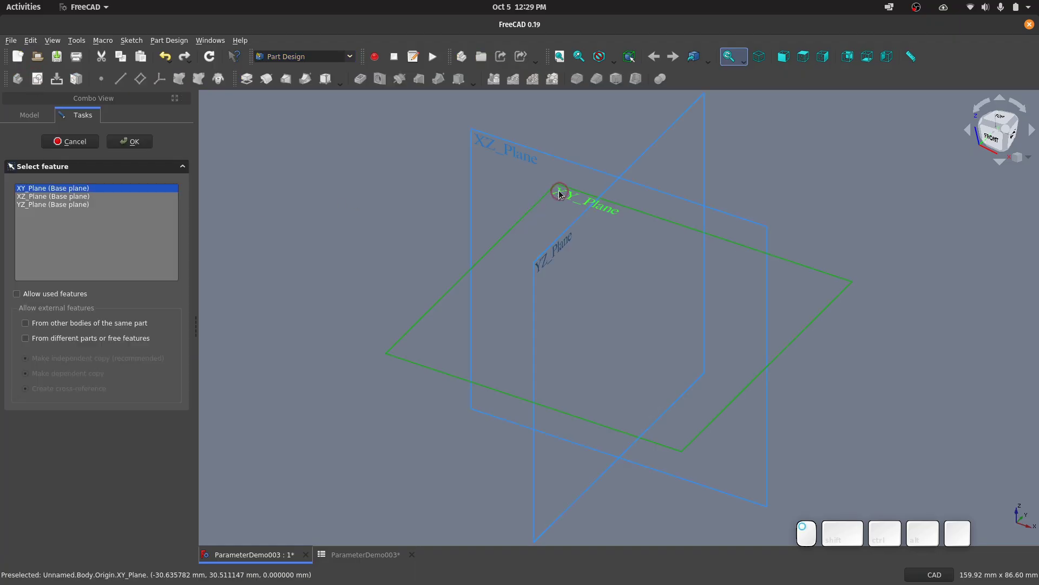
{"action": "left_click", "coordinate": [149, 149]}
Draw a rectangle about 102 mm long surrounding the sketch origin, with horizontal and vertical edges.
{"action": "key", "text": "r"}
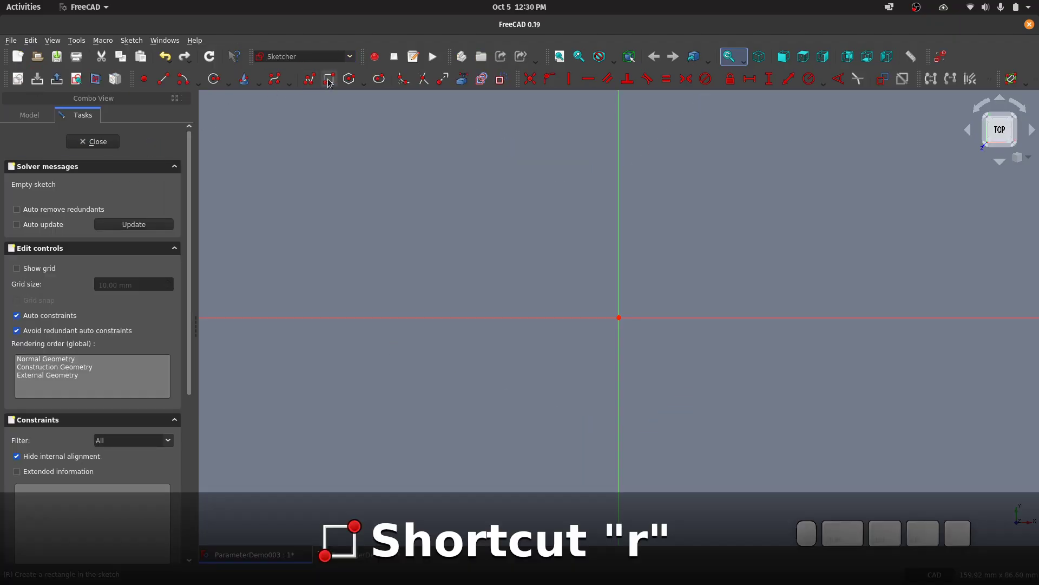
{"action": "left_click", "coordinate": [351, 178]}
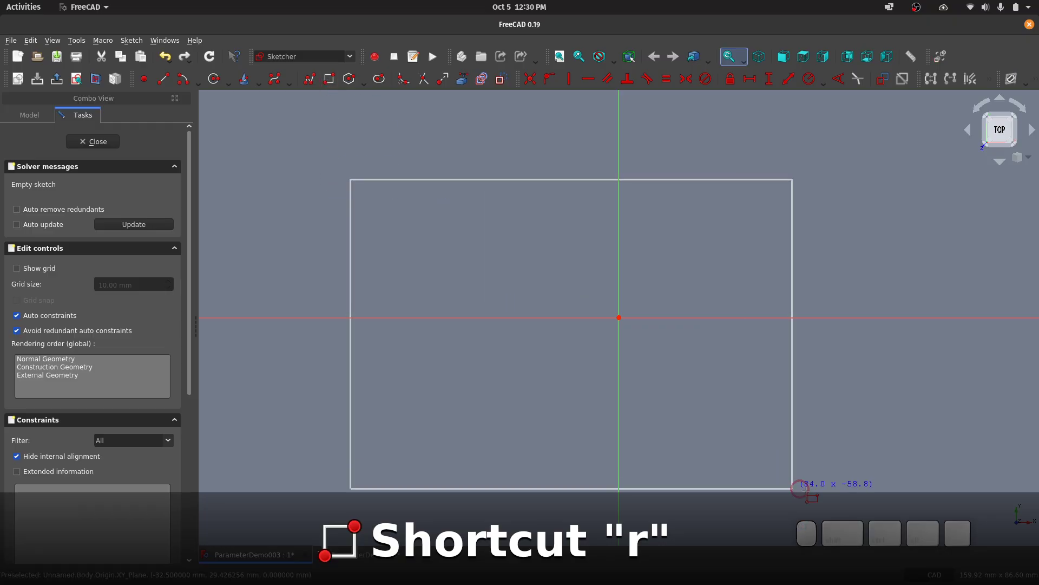
{"action": "left_click", "coordinate": [895, 476]}
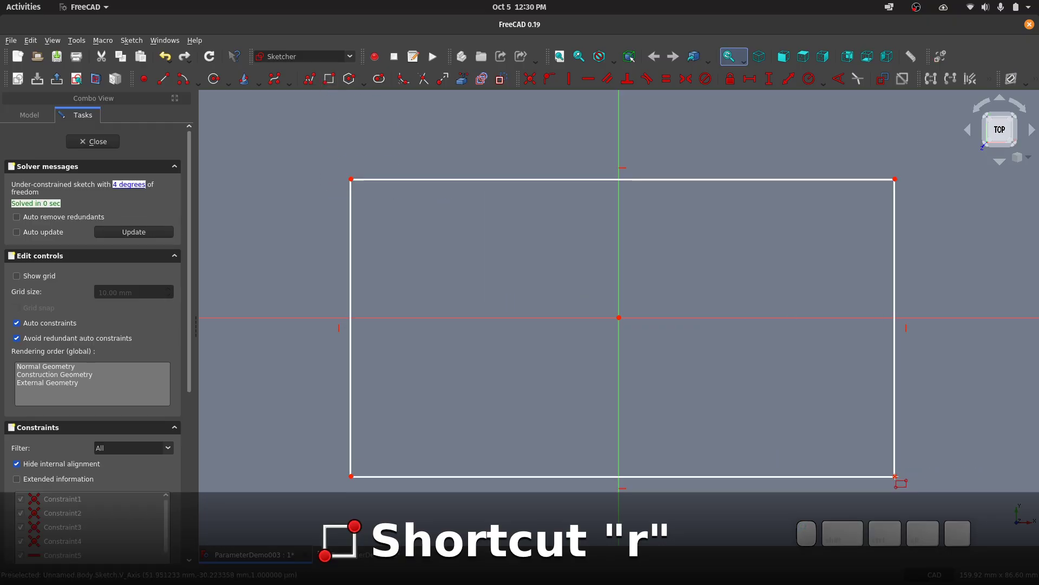
Centre the rectangle by constraining its upper-right and lower-left corners symmetric about the sketch origin.
{"action": "key", "text": "s"}
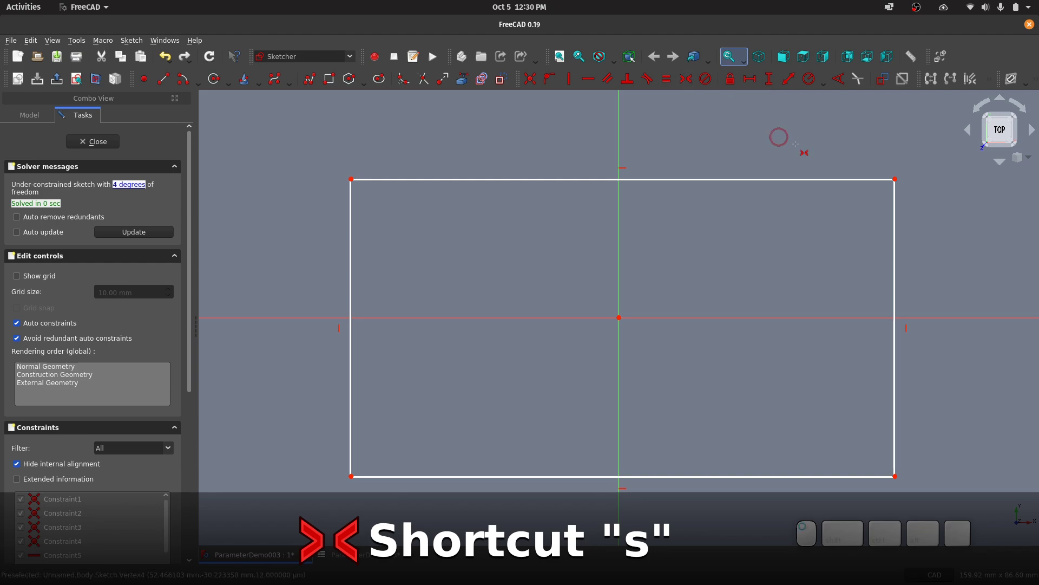
{"action": "left_click", "coordinate": [896, 179]}
{"action": "left_click", "coordinate": [351, 476]}
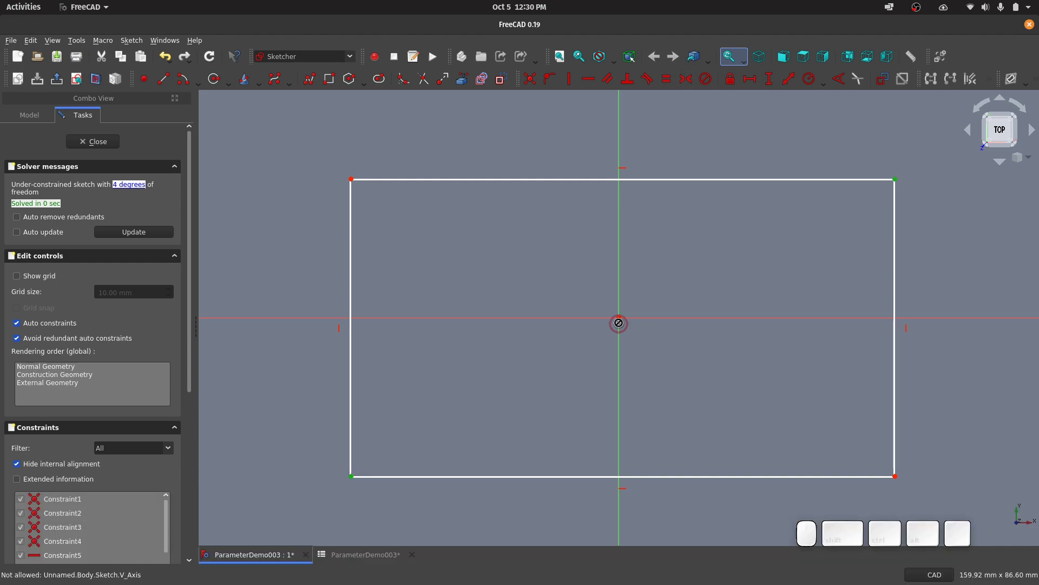
{"action": "left_click", "coordinate": [619, 318]}
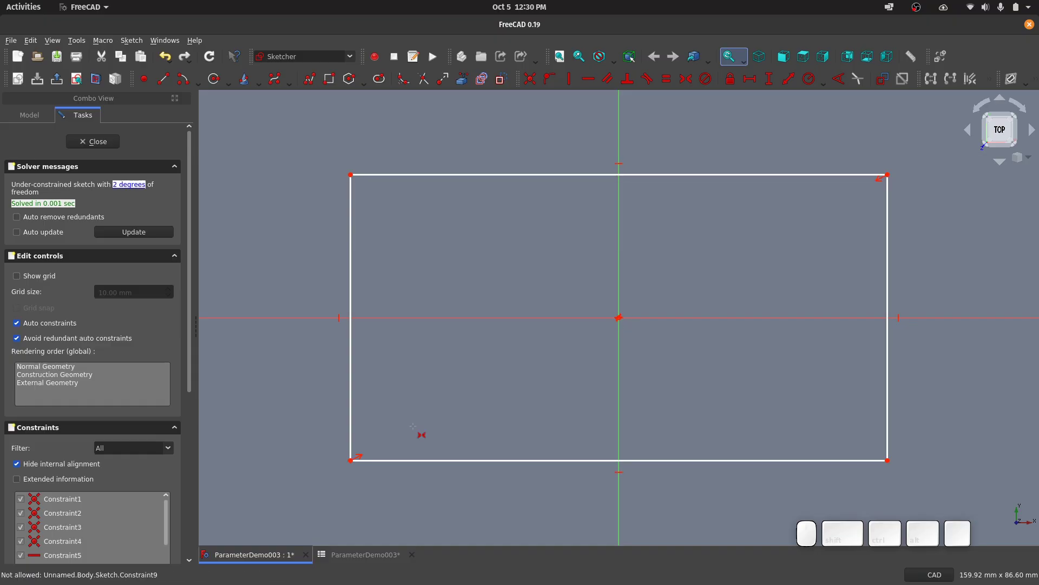
Add a length constraint to the rectangle's top edge and open the formula editor for its value.
{"action": "left_click", "coordinate": [791, 80]}
{"action": "left_click", "coordinate": [688, 175]}
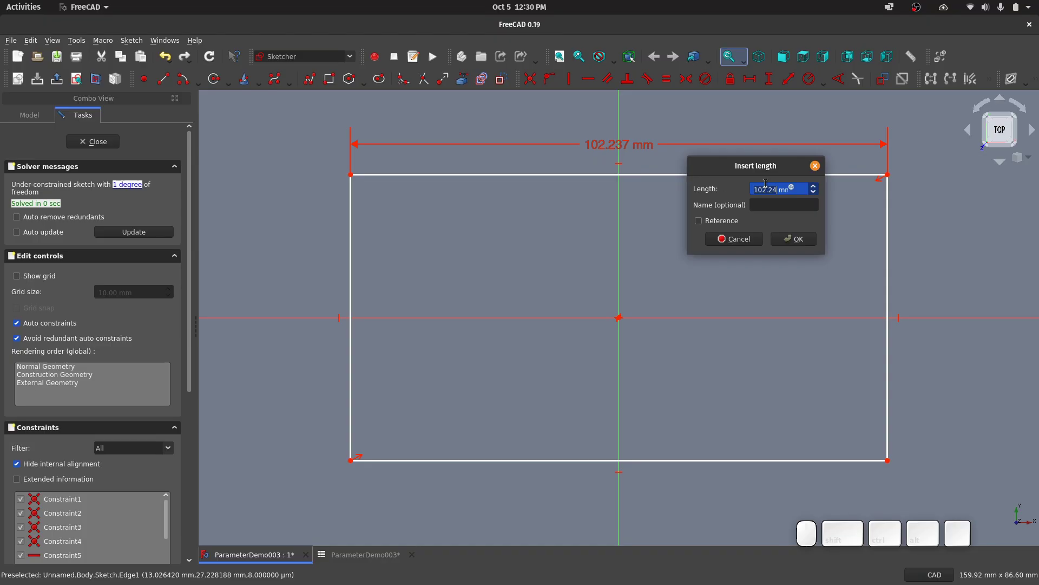
{"action": "left_click", "coordinate": [791, 188]}
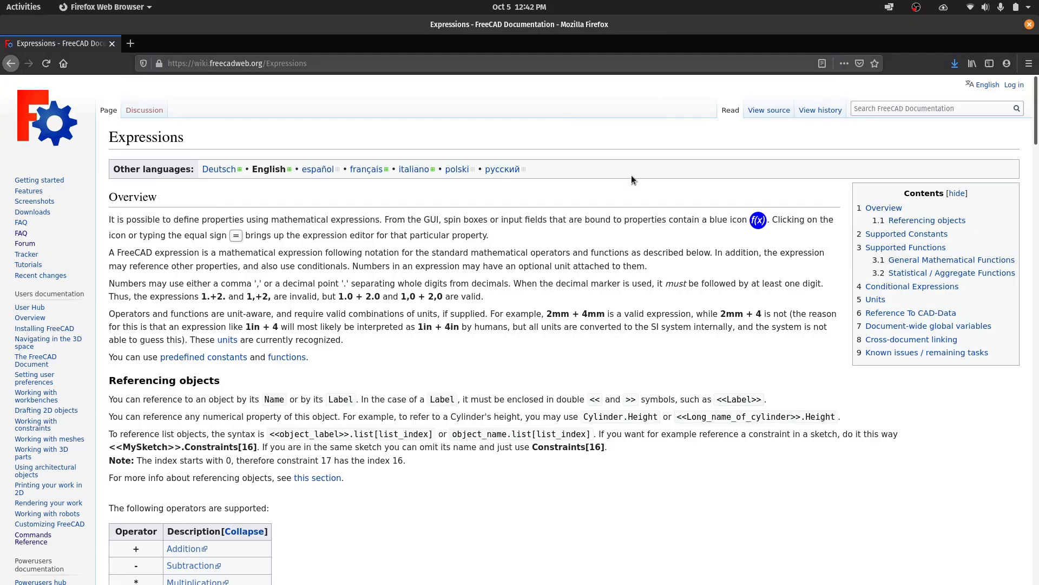
Examine the Expressions page of the FreeCAD wiki in Firefox, expanding the trigonometric, exponentiation and logarithm, and rounding function tables.
{"action": "scroll", "coordinate": [355, 156], "scroll_direction": "down", "scroll_amount": 6}
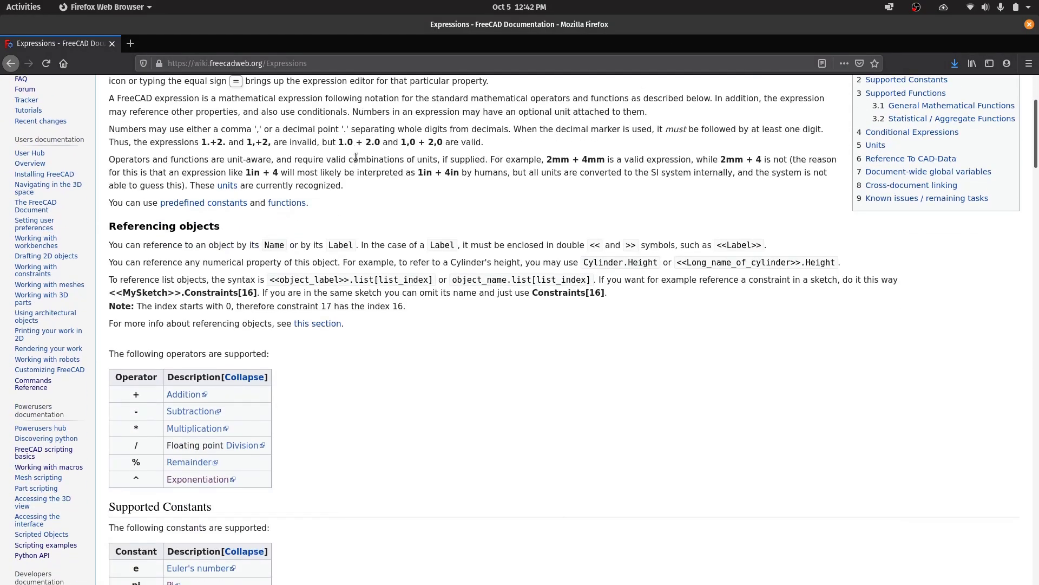
{"action": "scroll", "coordinate": [355, 156], "scroll_direction": "down", "scroll_amount": 4}
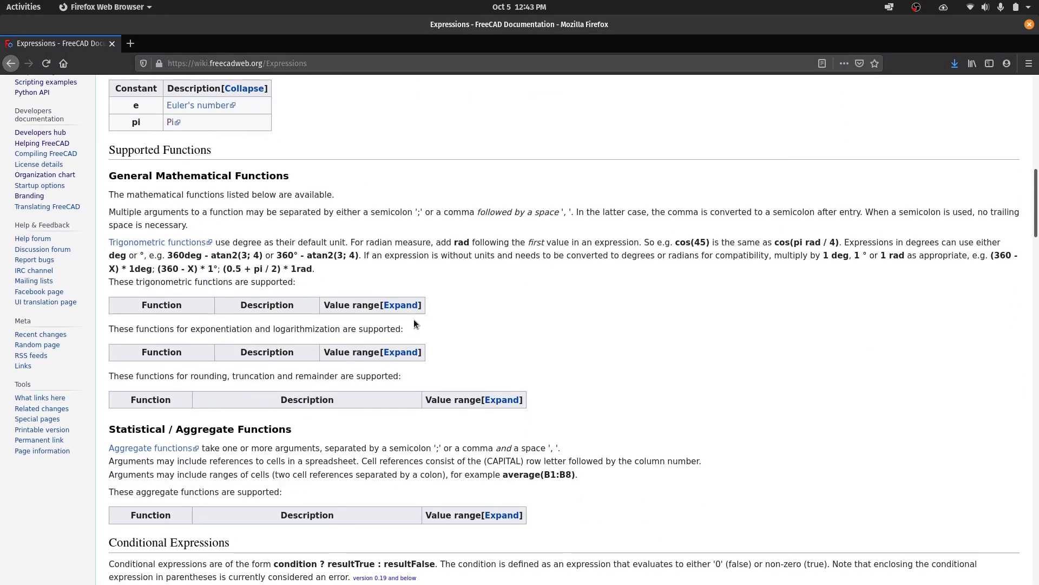
{"action": "left_click", "coordinate": [407, 305]}
{"action": "scroll", "coordinate": [464, 318], "scroll_direction": "down", "scroll_amount": 4}
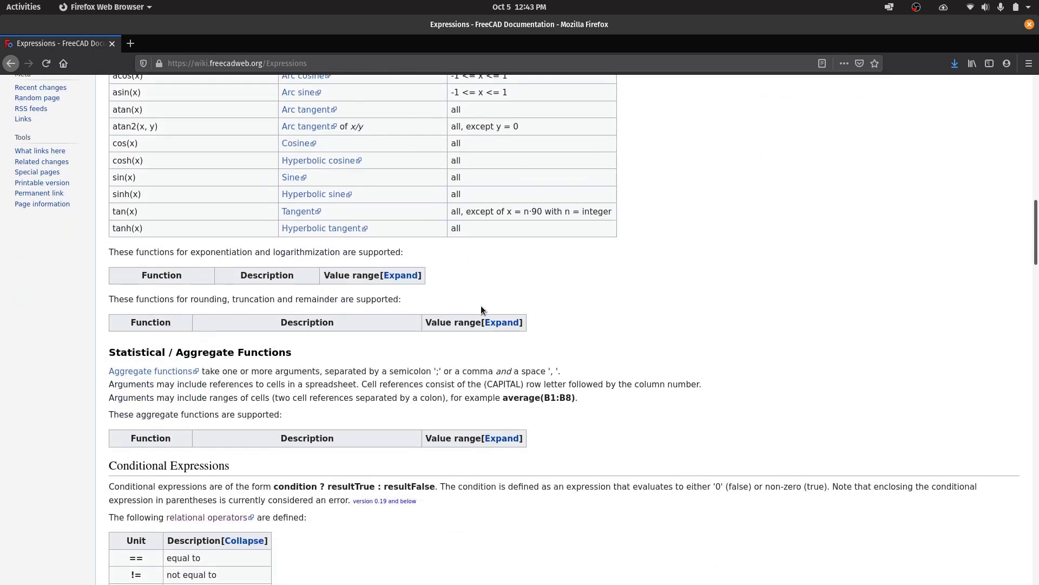
{"action": "left_click", "coordinate": [401, 276]}
{"action": "scroll", "coordinate": [511, 356], "scroll_direction": "down", "scroll_amount": 2}
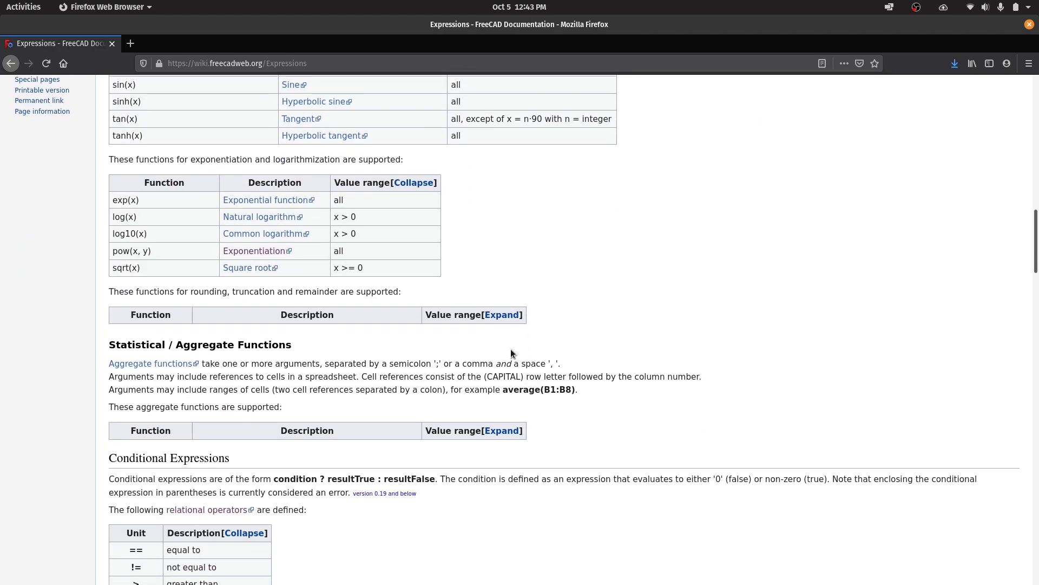
{"action": "left_click", "coordinate": [504, 316]}
{"action": "scroll", "coordinate": [506, 325], "scroll_direction": "down", "scroll_amount": 3}
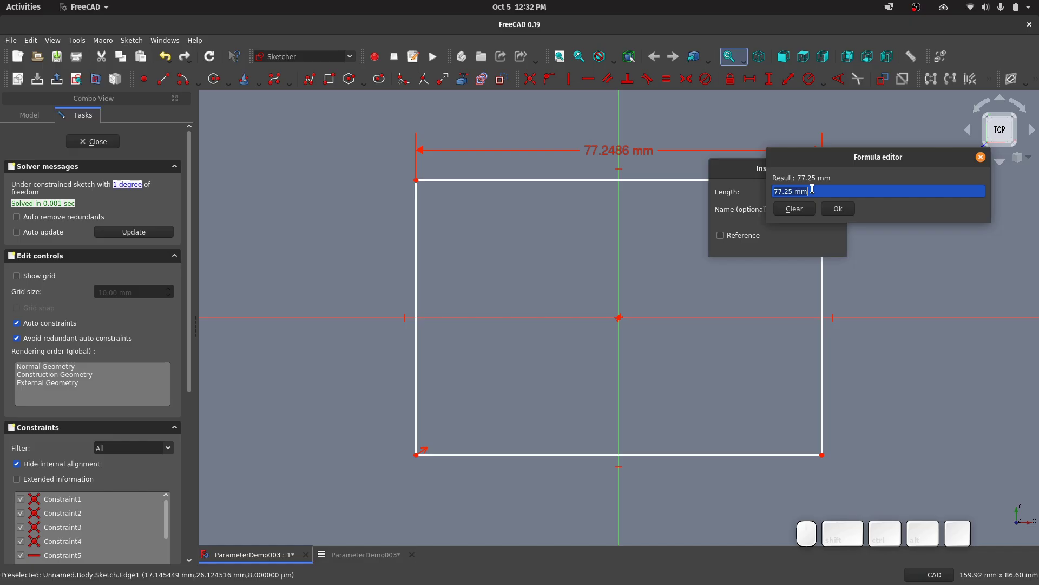
Drive the top edge's length constraint with the expression Params.BoxLength.
{"action": "type", "text": "Params"}
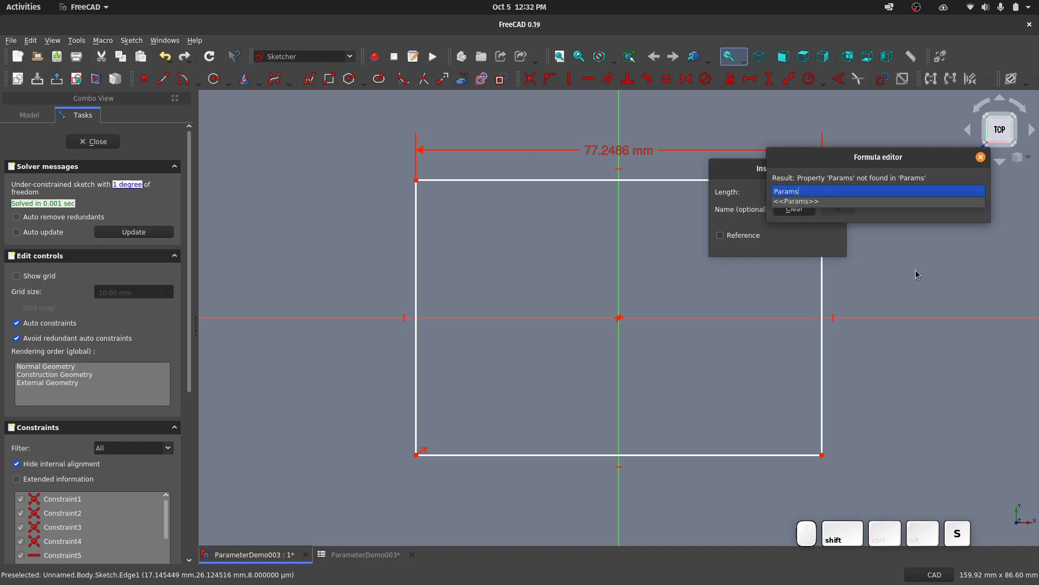
{"action": "type", "text": "."}
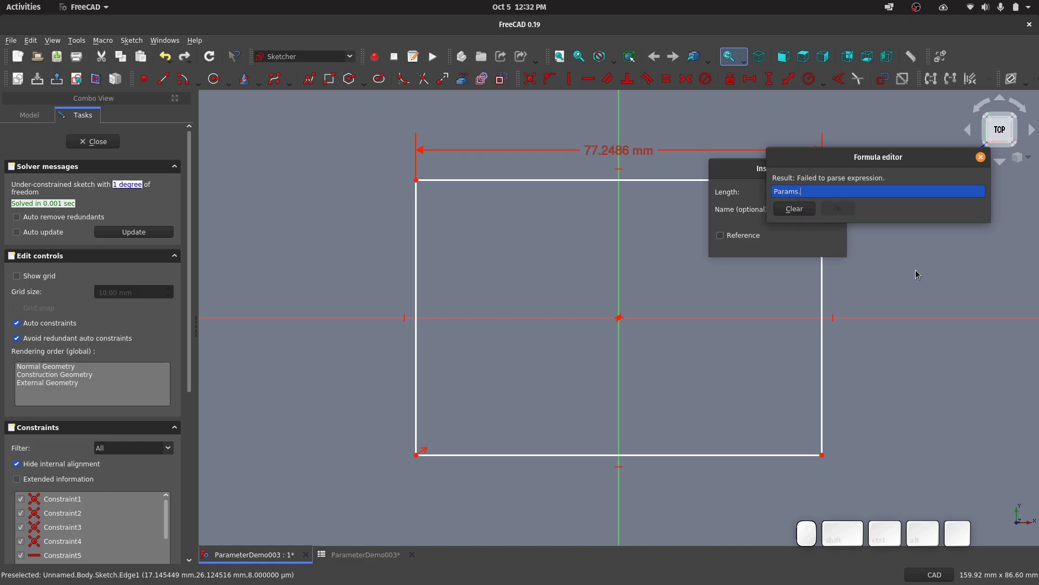
{"action": "type", "text": "BoxLength"}
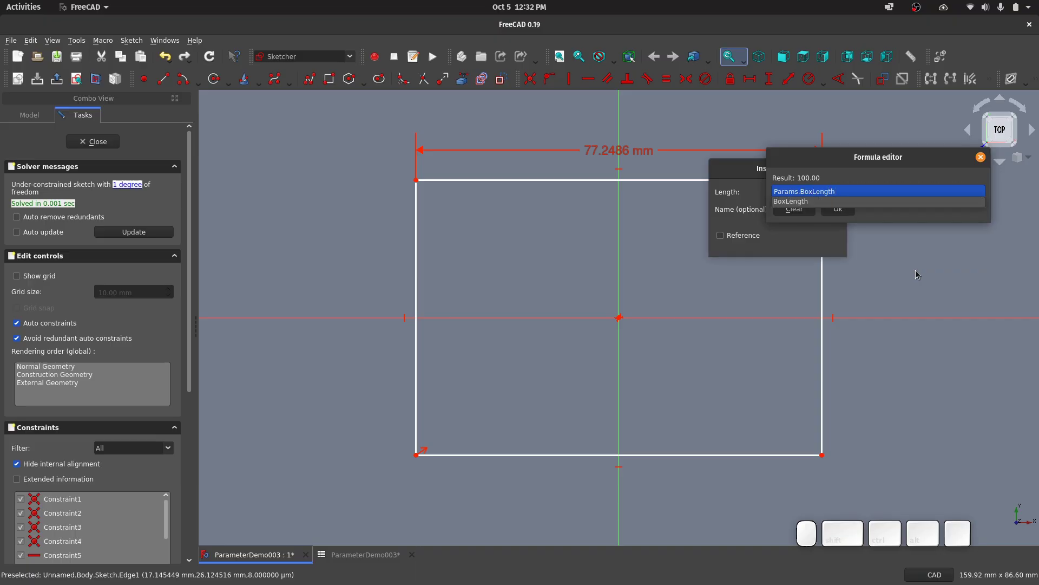
{"action": "left_click", "coordinate": [820, 198]}
{"action": "left_click", "coordinate": [831, 206]}
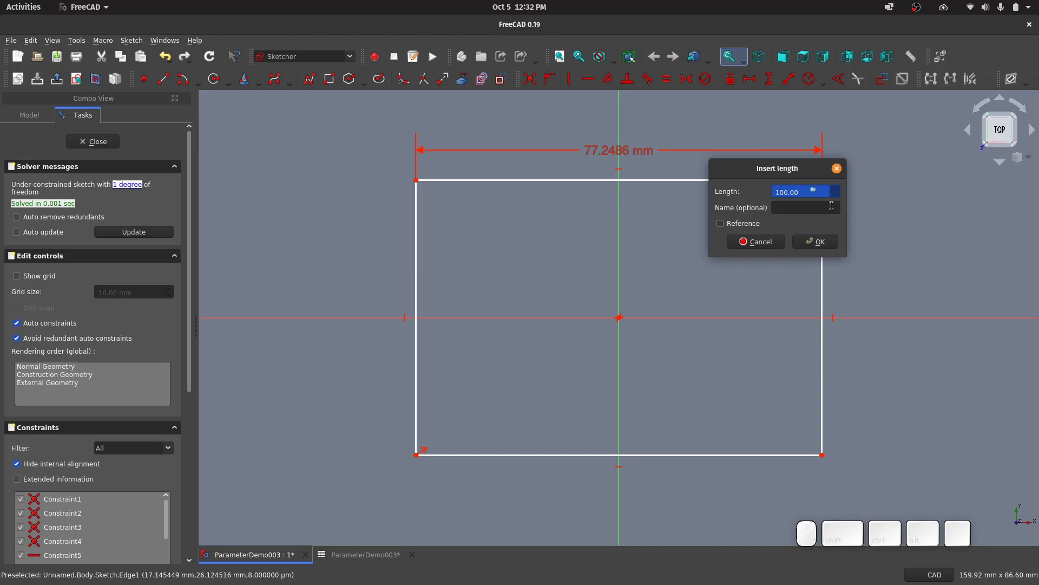
{"action": "left_click", "coordinate": [797, 195]}
{"action": "left_click", "coordinate": [813, 190]}
{"action": "left_click", "coordinate": [837, 210]}
{"action": "left_click", "coordinate": [822, 242]}
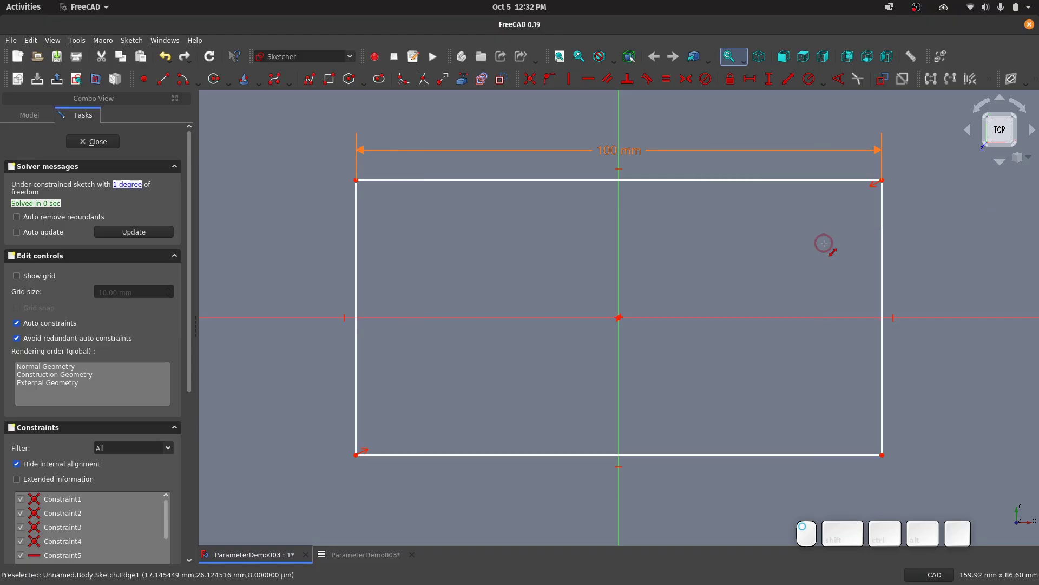
Dimension the rectangle's left edge with a length constraint driven by the expression Params.BoxWidth.
{"action": "left_click", "coordinate": [789, 78]}
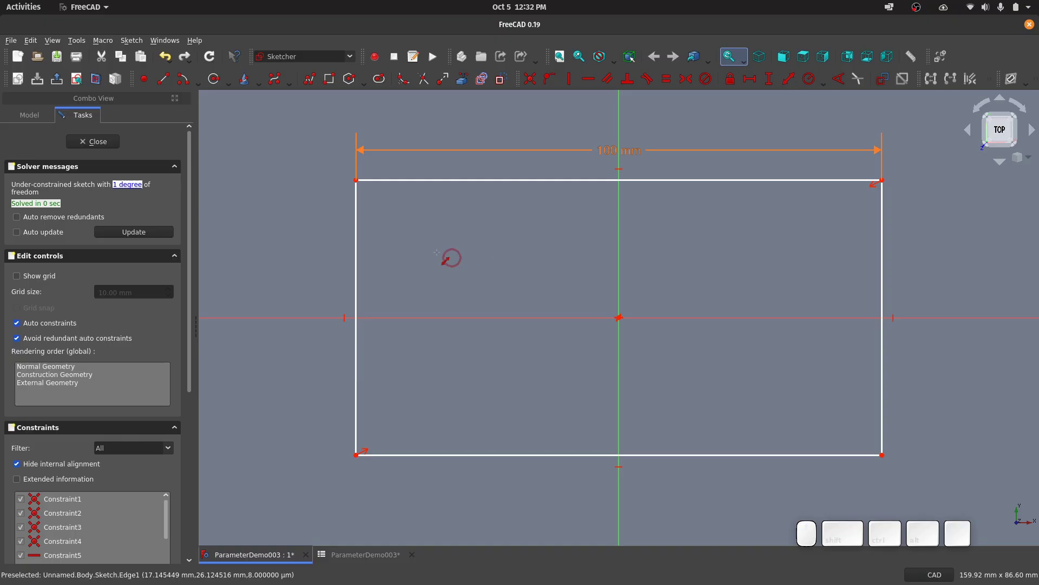
{"action": "left_click", "coordinate": [357, 241]}
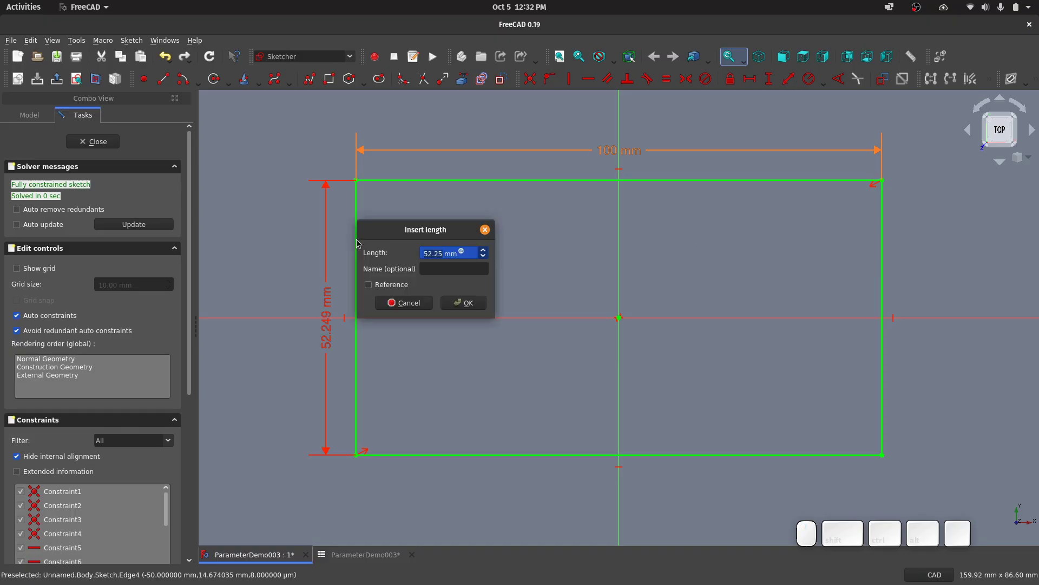
{"action": "key", "text": "equal"}
{"action": "type", "text": "Params.BoxWidth"}
{"action": "key", "text": "Return"}
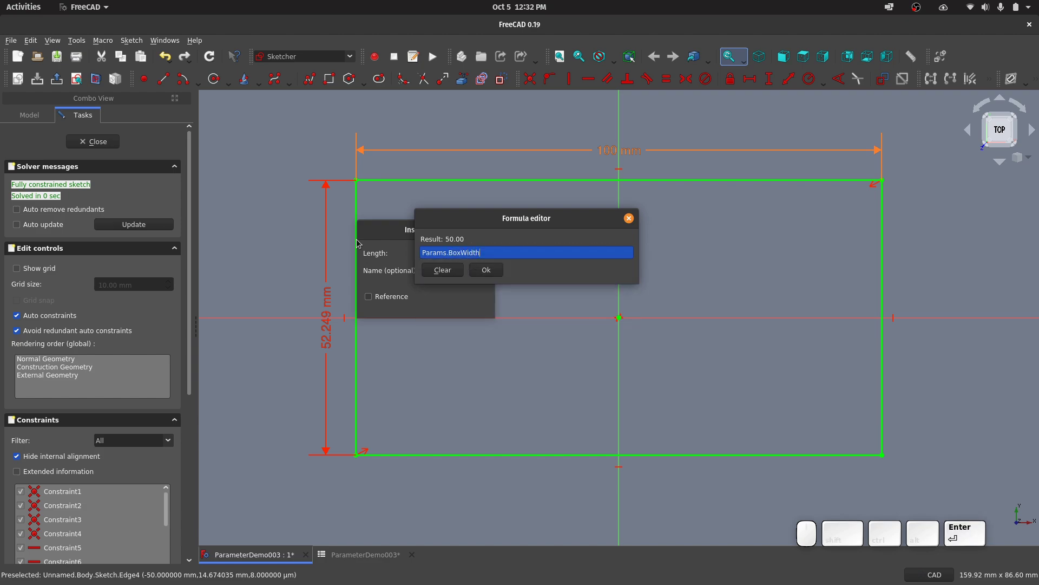
{"action": "left_click", "coordinate": [486, 269]}
{"action": "left_click", "coordinate": [464, 303]}
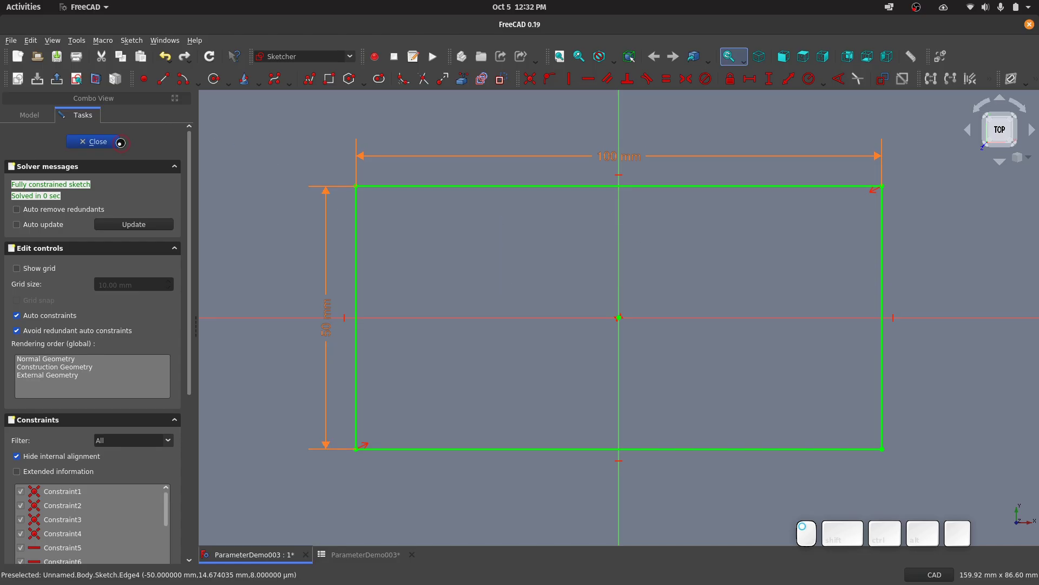
Pad the finished rectangle sketch with its length driven by the expression Params.BoxHeight, and save the document.
{"action": "left_click", "coordinate": [97, 142]}
{"action": "left_click", "coordinate": [71, 193]}
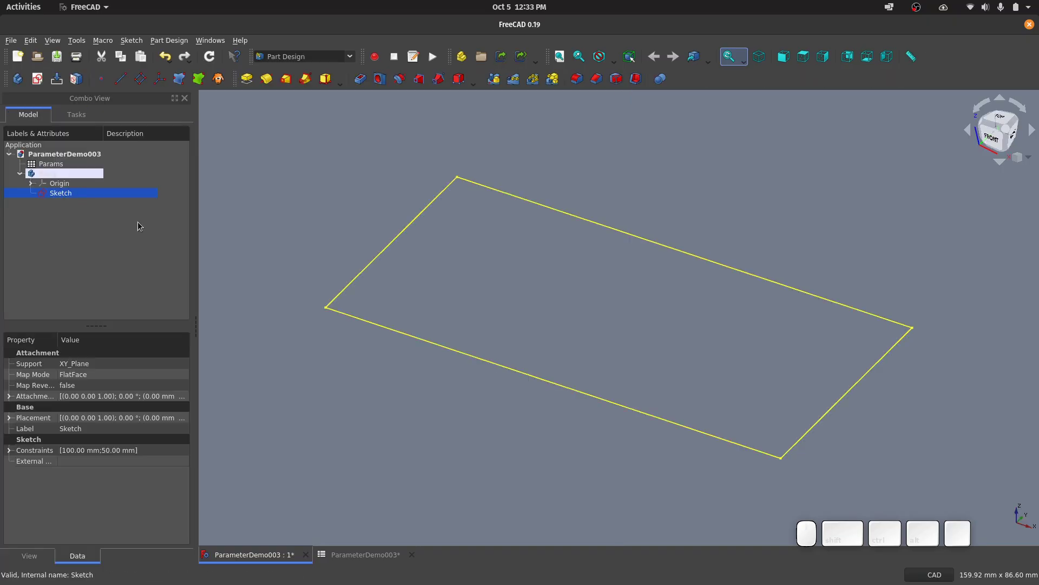
{"action": "left_click", "coordinate": [248, 84]}
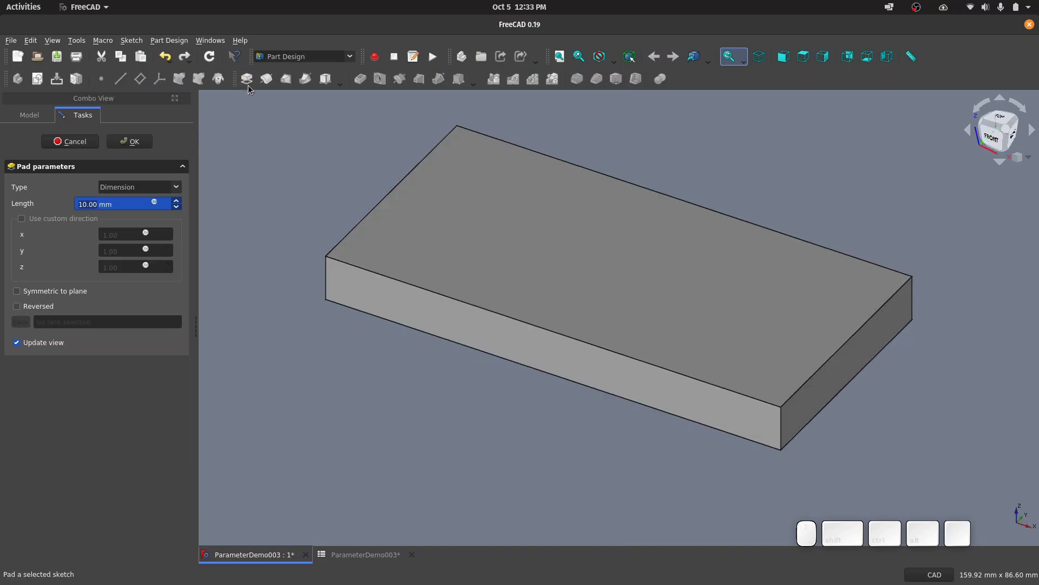
{"action": "left_click", "coordinate": [154, 203]}
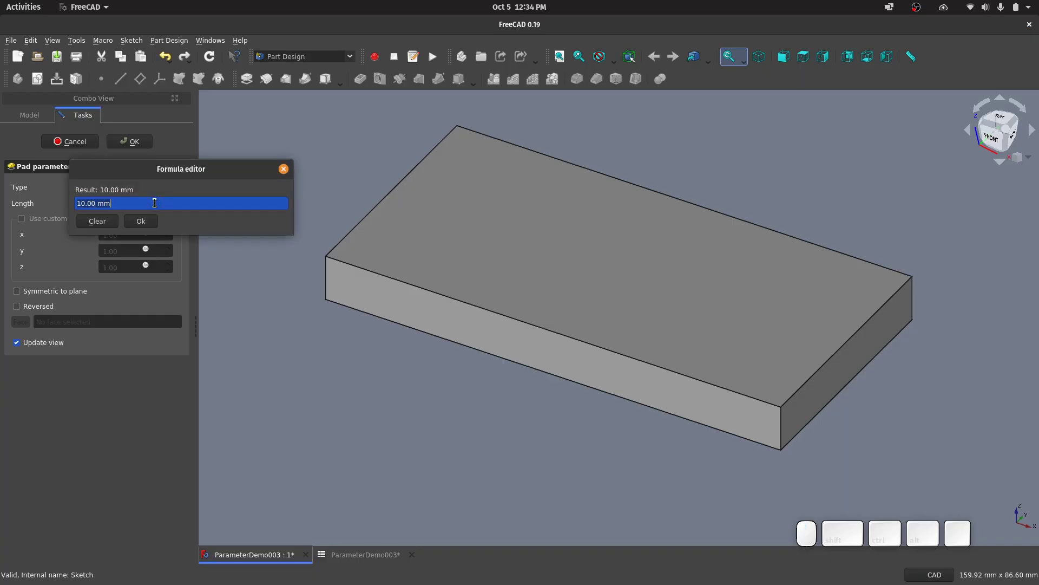
{"action": "type", "text": "Params."}
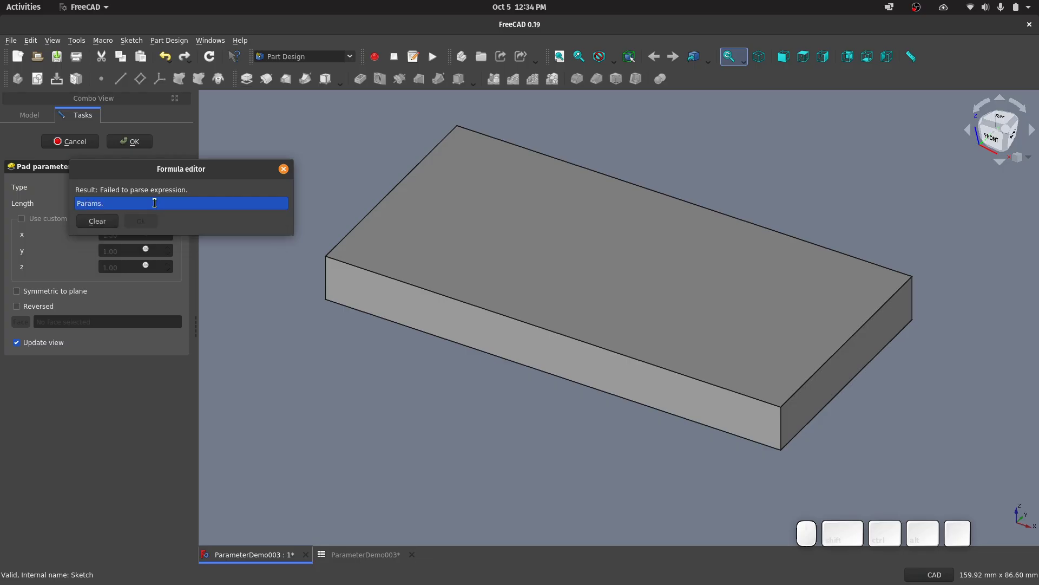
{"action": "type", "text": "BoxHeight"}
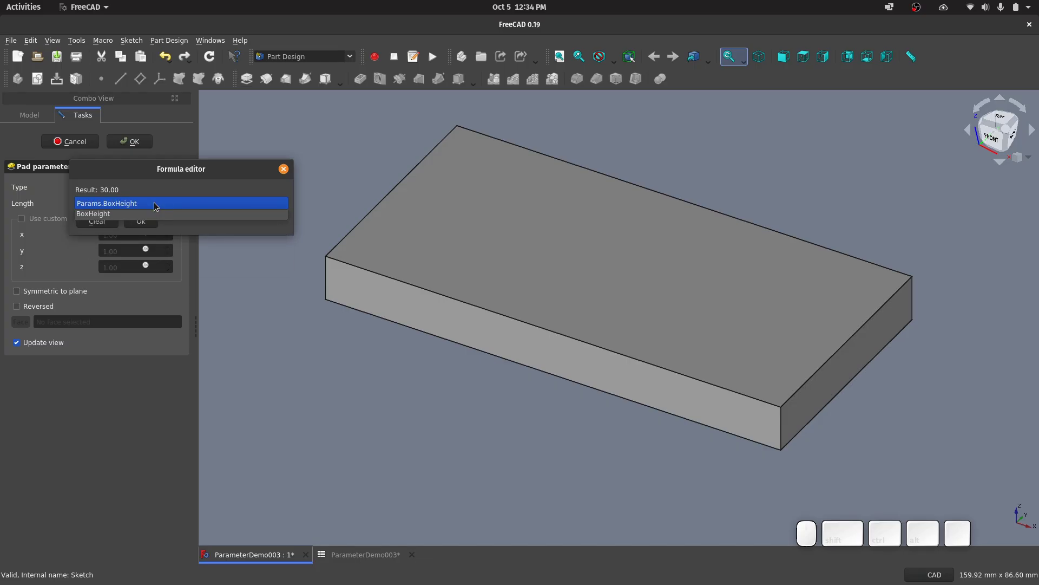
{"action": "key", "text": "Return"}
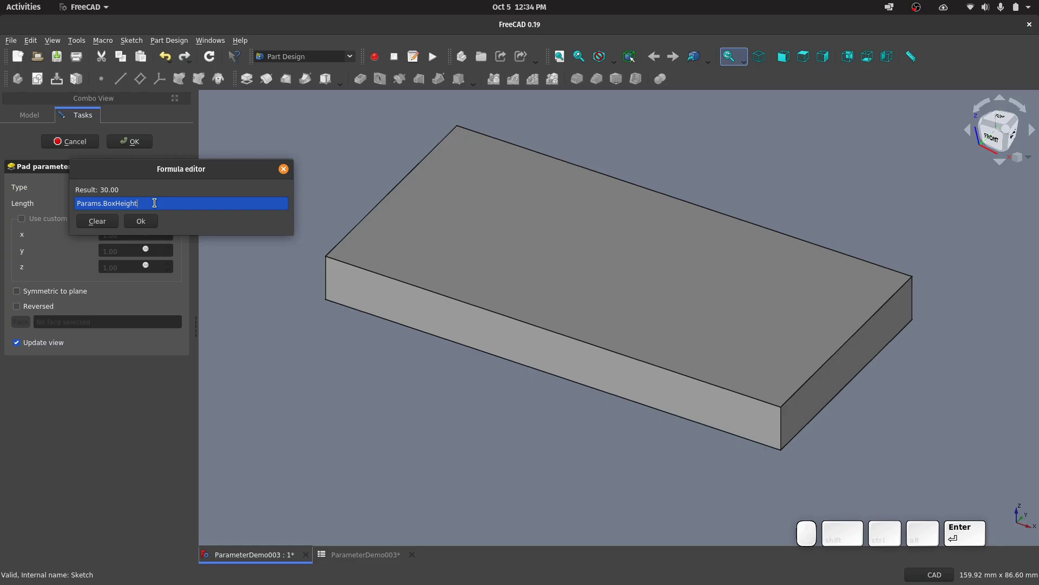
{"action": "left_click", "coordinate": [139, 220]}
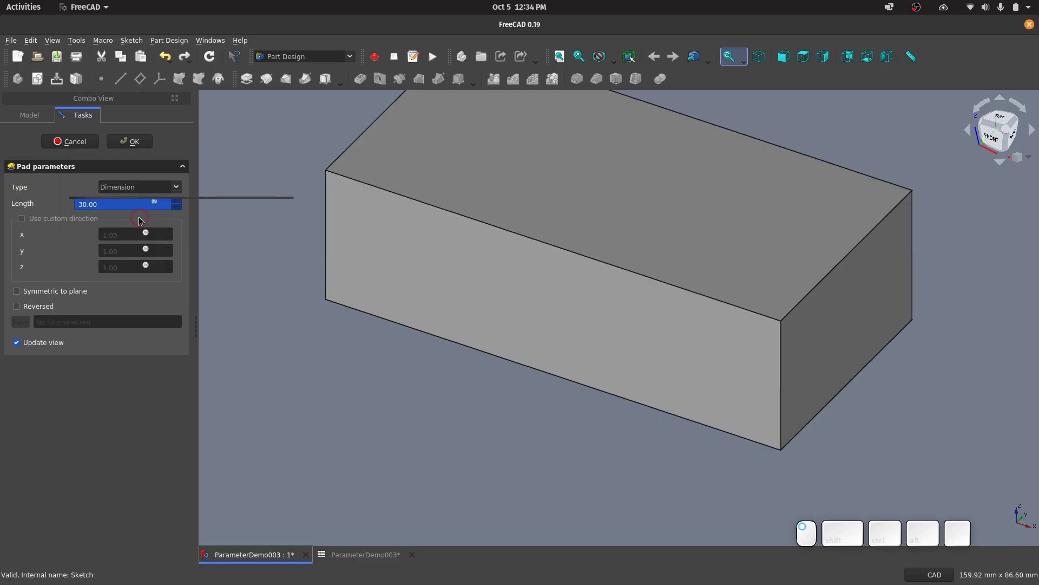
{"action": "left_click", "coordinate": [131, 145]}
{"action": "middle_click_drag", "start_coordinate": [332, 132], "coordinate": [304, 218]}
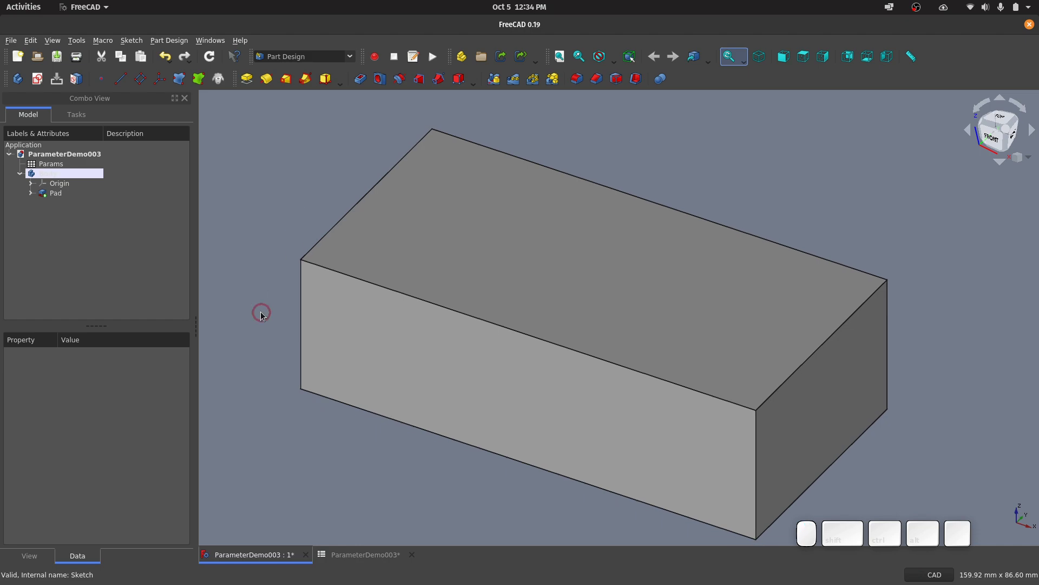
{"action": "key", "text": "ctrl+s"}
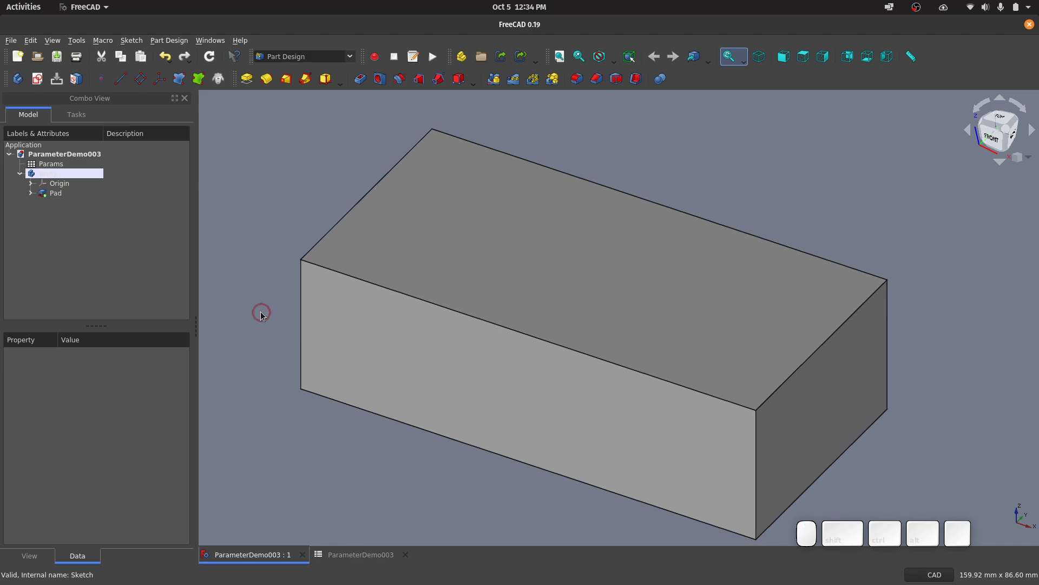
In the parameter spreadsheet, set the box length to 200 mm and the box width to 25 mm.
{"action": "left_click", "coordinate": [359, 555]}
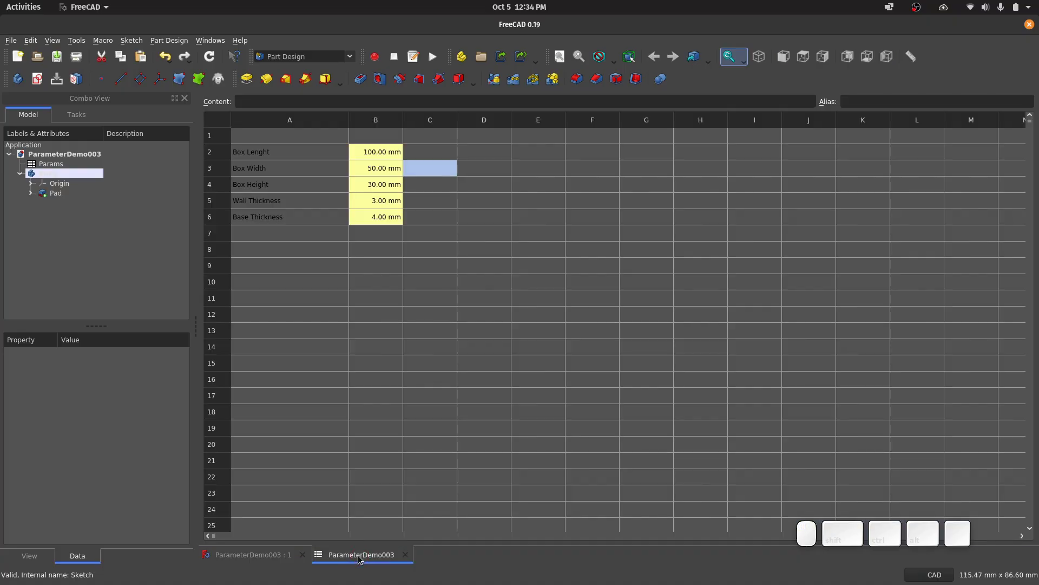
{"action": "left_click", "coordinate": [368, 155]}
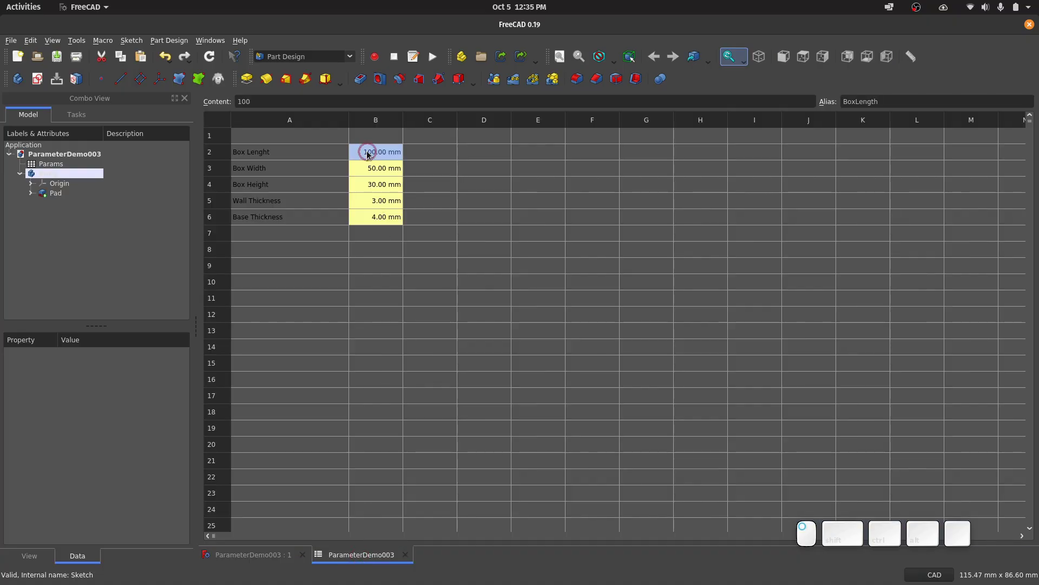
{"action": "type", "text": "200"}
{"action": "key", "text": "Return"}
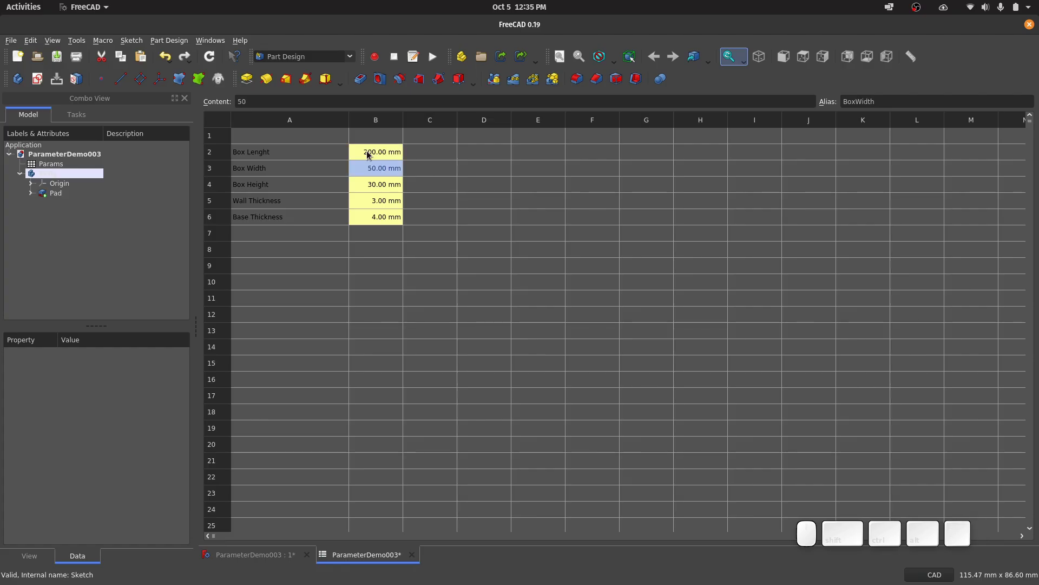
{"action": "type", "text": "25"}
{"action": "key", "text": "Return"}
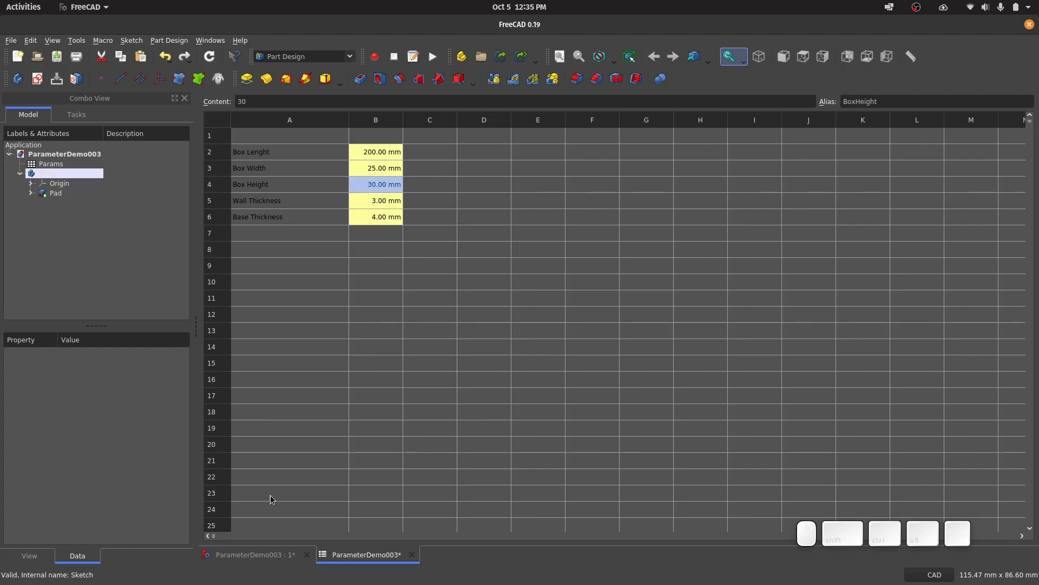
Set the box length to 100 mm and the box width to 50 mm in the parameter spreadsheet, and return to the 3D model.
{"action": "left_click", "coordinate": [253, 555]}
{"action": "scroll", "coordinate": [369, 409], "scroll_direction": "down", "scroll_amount": 3}
{"action": "mouse_move", "coordinate": [363, 426]}
{"action": "middle_mouse_down"}
{"action": "mouse_move", "coordinate": [511, 387]}
{"action": "mouse_move", "coordinate": [498, 436]}
{"action": "mouse_move", "coordinate": [477, 388]}
{"action": "mouse_move", "coordinate": [490, 332]}
{"action": "mouse_move", "coordinate": [787, 352]}
{"action": "mouse_move", "coordinate": [492, 373]}
{"action": "mouse_move", "coordinate": [476, 412]}
{"action": "middle_mouse_up"}
{"action": "left_click", "coordinate": [387, 554]}
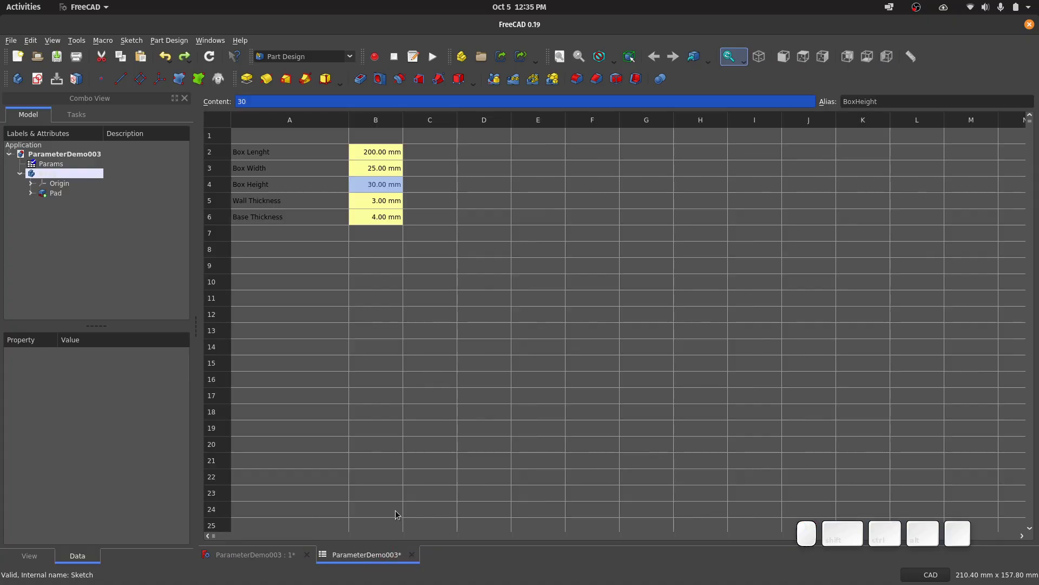
{"action": "left_click", "coordinate": [374, 158]}
{"action": "type", "text": "100"}
{"action": "key", "text": "Return"}
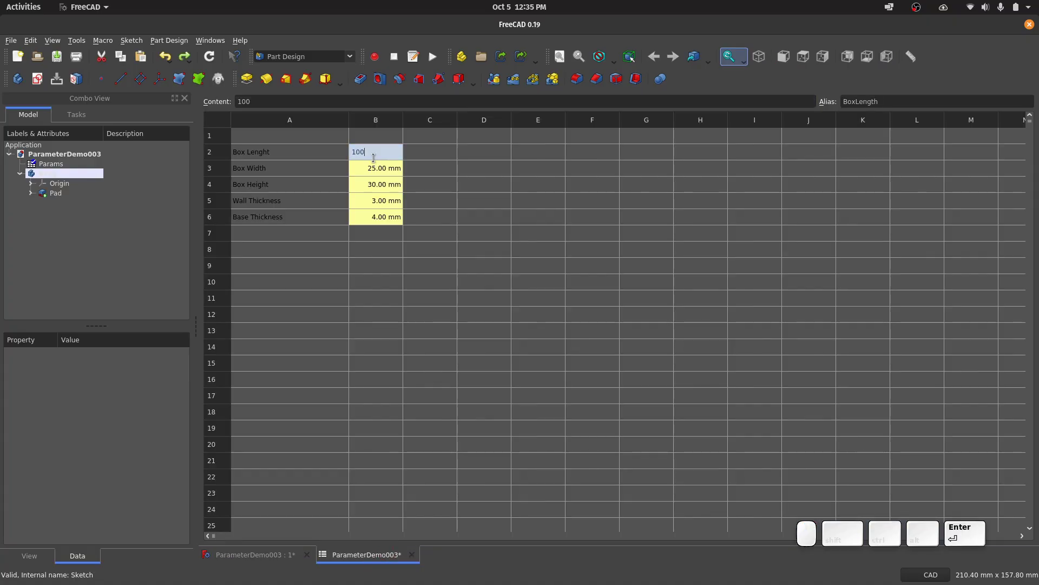
{"action": "key", "text": "Return"}
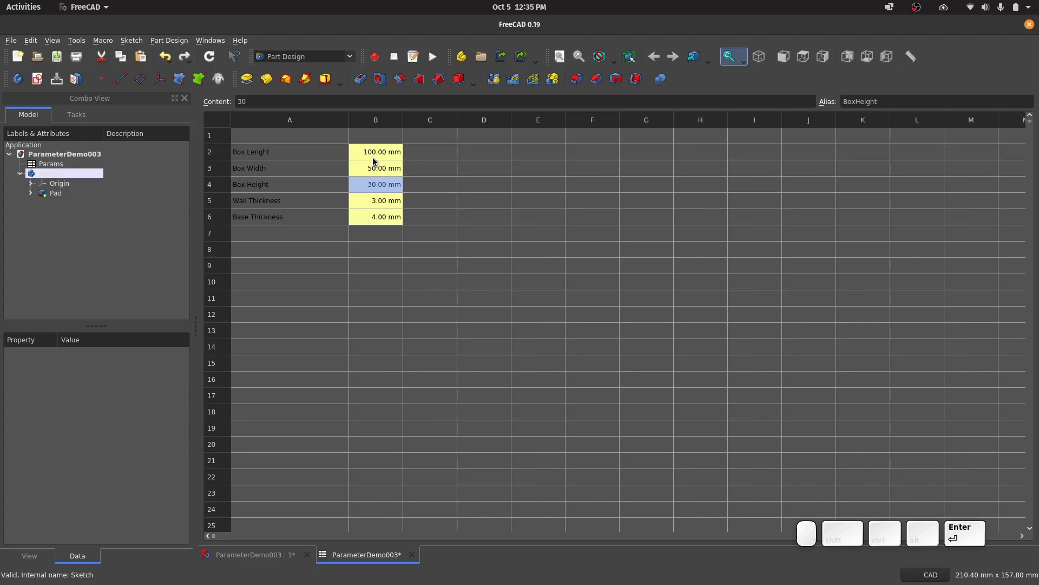
{"action": "left_click", "coordinate": [264, 555]}
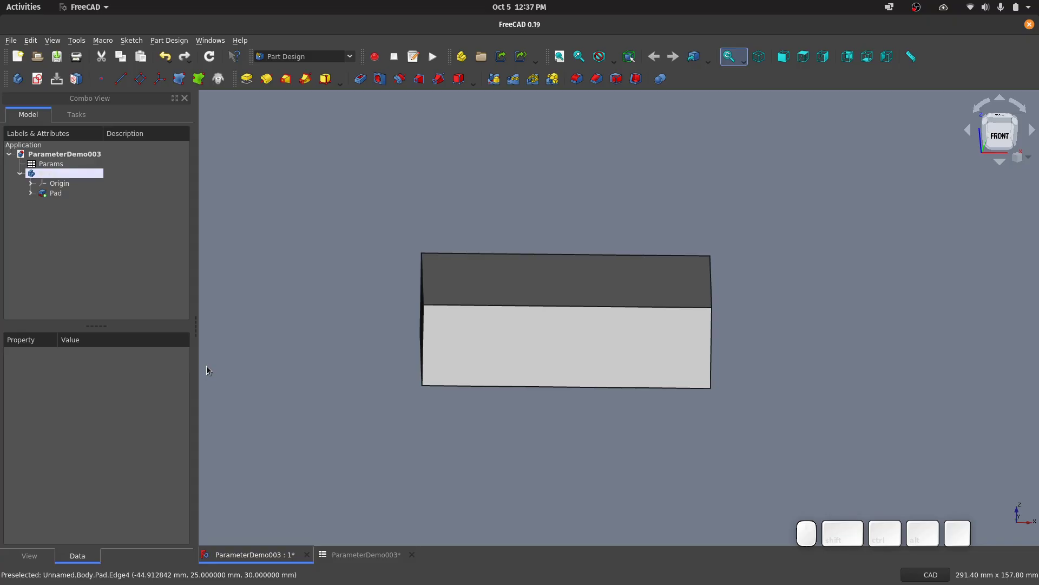
{"action": "left_click", "coordinate": [326, 62]}
{"action": "left_click", "coordinate": [204, 270]}
{"action": "left_click", "coordinate": [36, 233]}
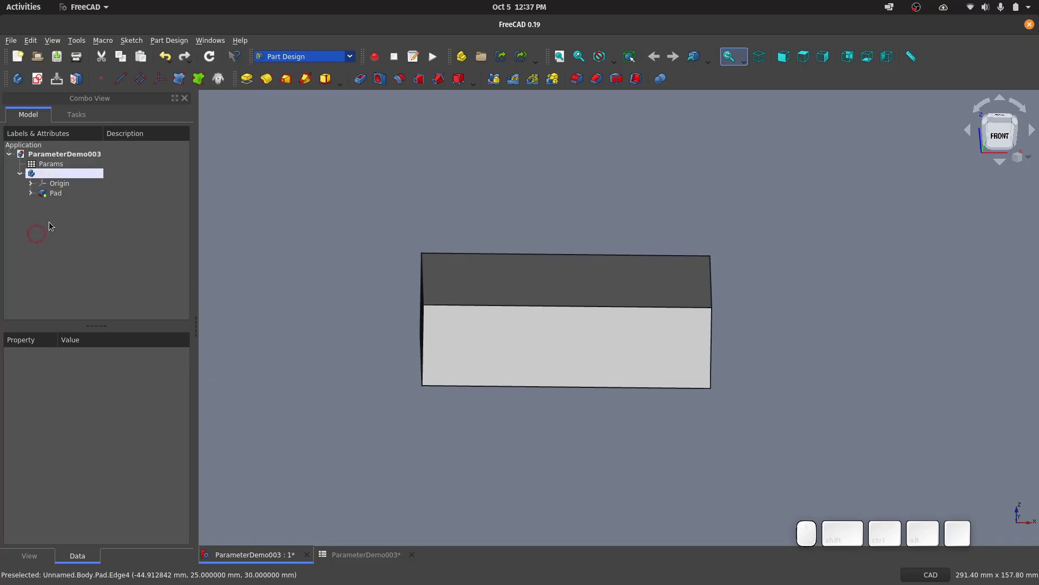
Create a datum plane attached to the XY_Plane of the body's origin.
{"action": "left_click", "coordinate": [80, 184]}
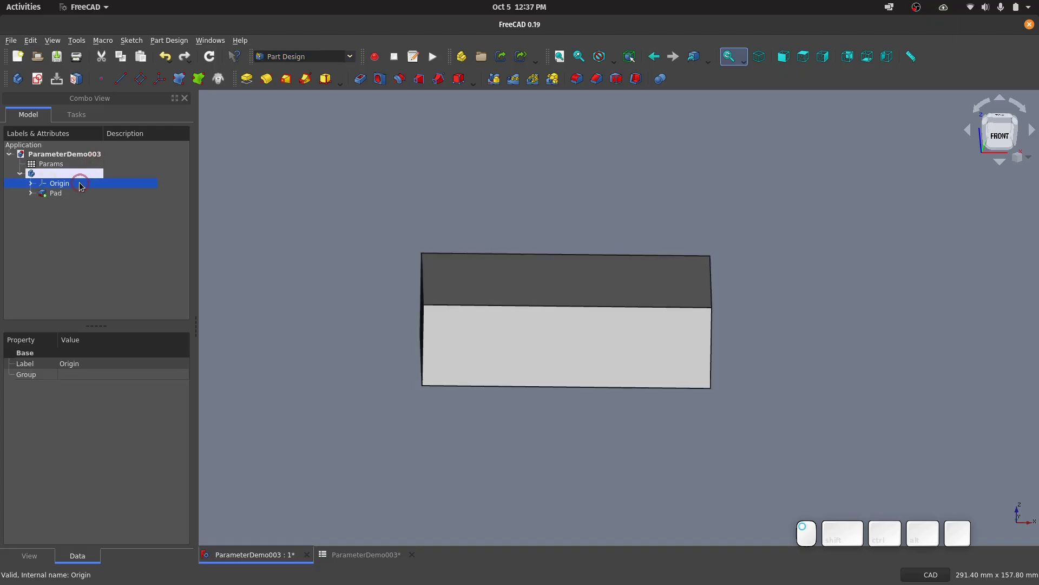
{"action": "left_click", "coordinate": [30, 184]}
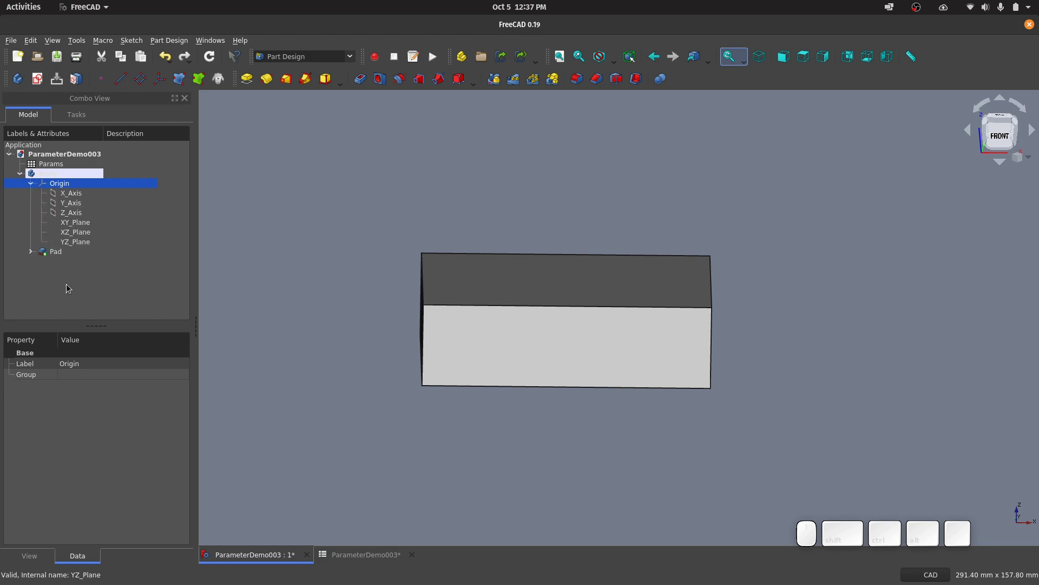
{"action": "left_click", "coordinate": [85, 225]}
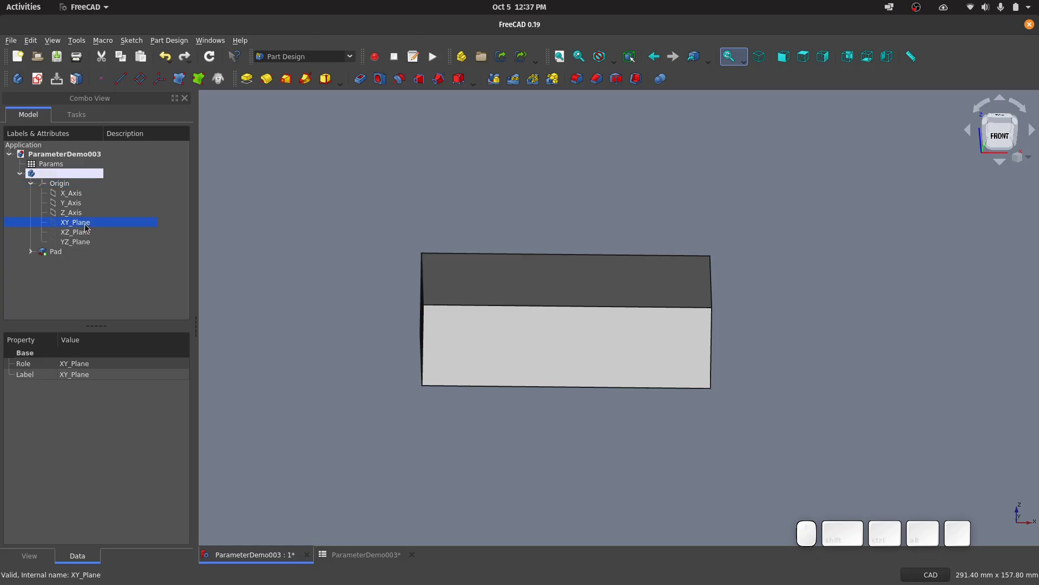
{"action": "left_click", "coordinate": [140, 79]}
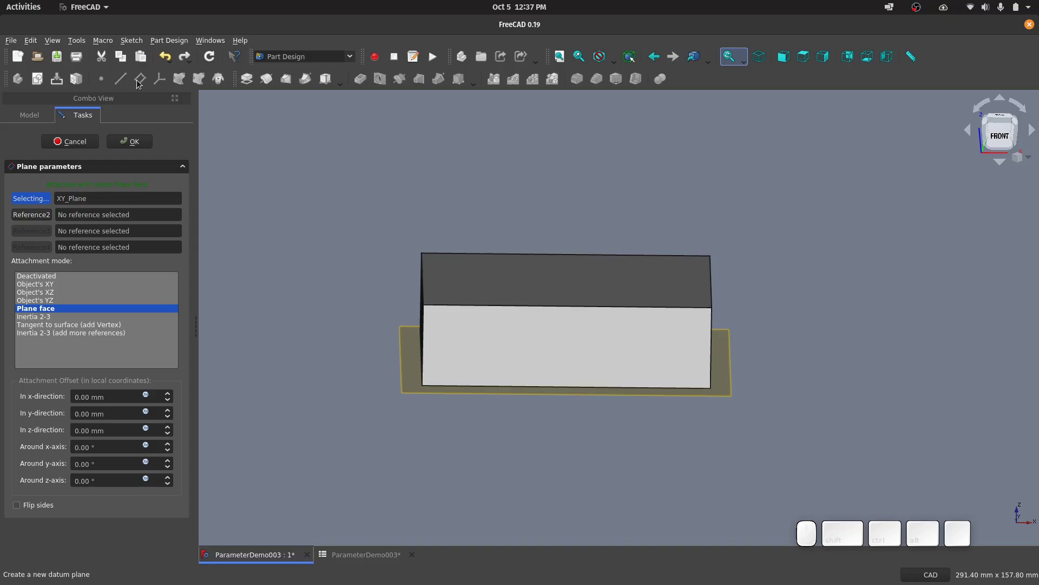
Drive the datum plane's z-direction offset with the expression Params.BoxHeight and accept the plane.
{"action": "middle_click_drag", "start_coordinate": [581, 183], "coordinate": [600, 173]}
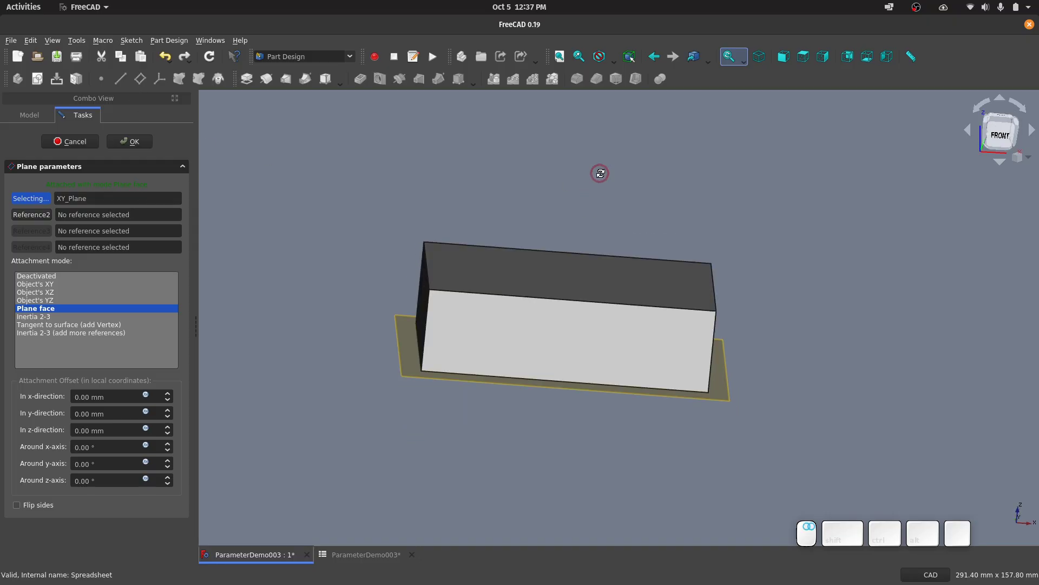
{"action": "middle_click_drag", "start_coordinate": [292, 288], "coordinate": [284, 302]}
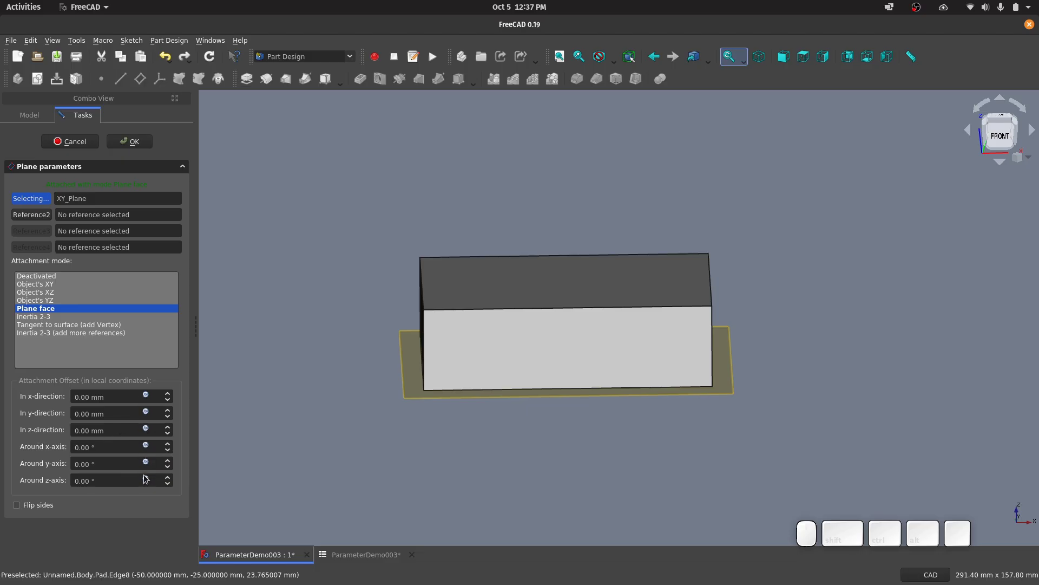
{"action": "left_click", "coordinate": [145, 429]}
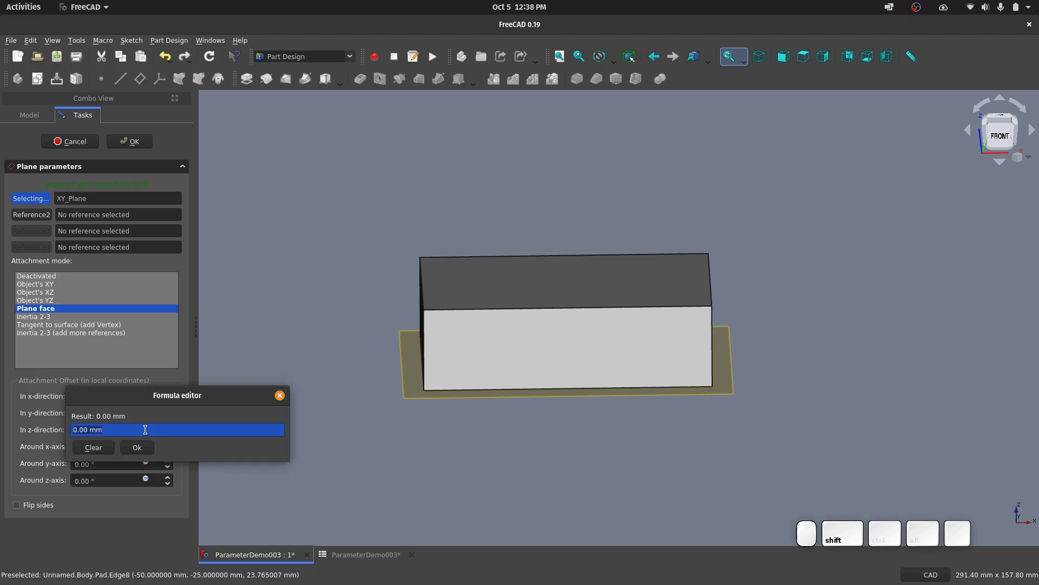
{"action": "type", "text": "Params.BoxHeight"}
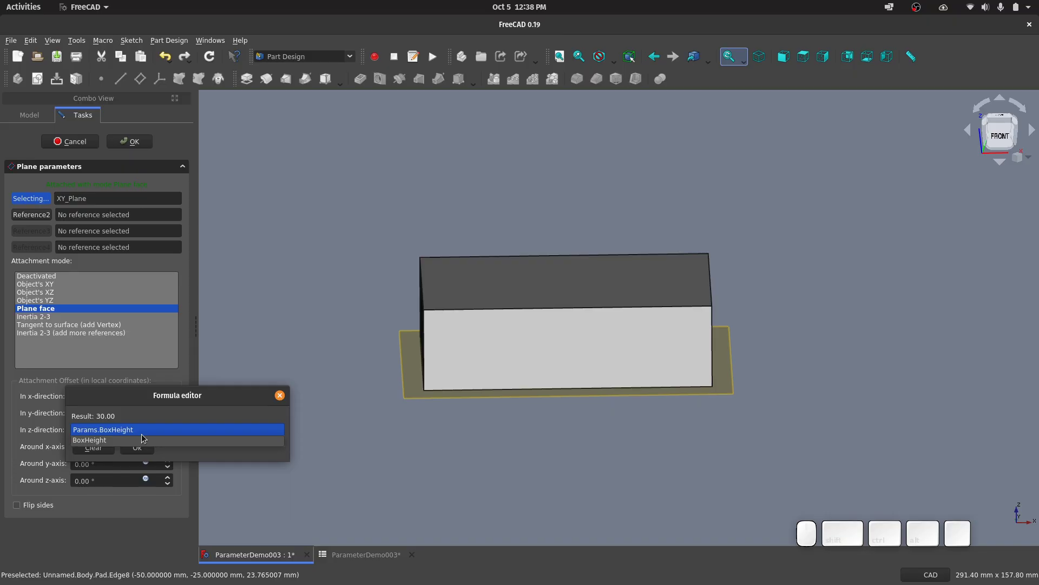
{"action": "key", "text": "Return"}
{"action": "left_click", "coordinate": [143, 441]}
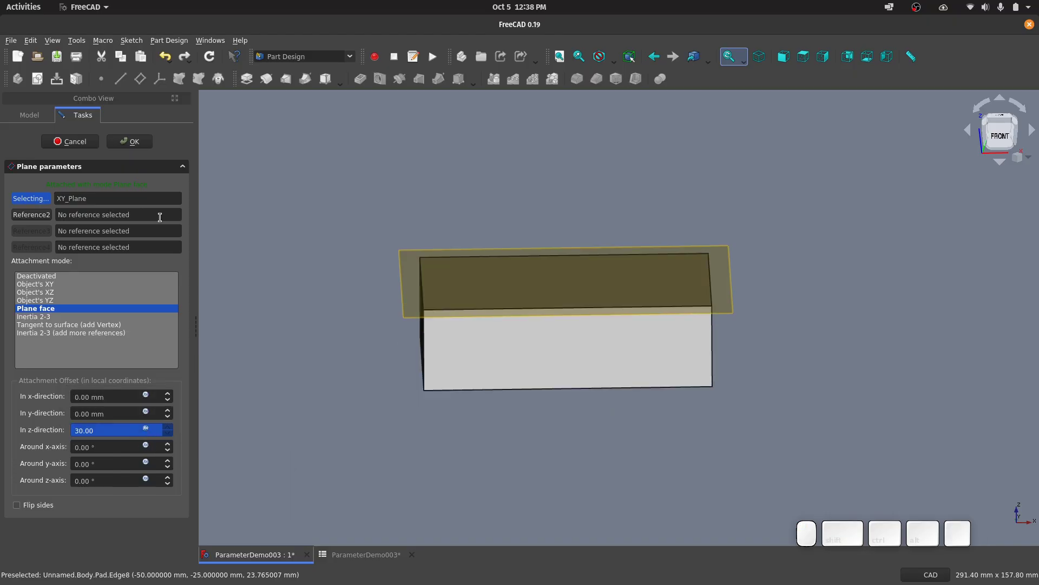
{"action": "left_click", "coordinate": [135, 142]}
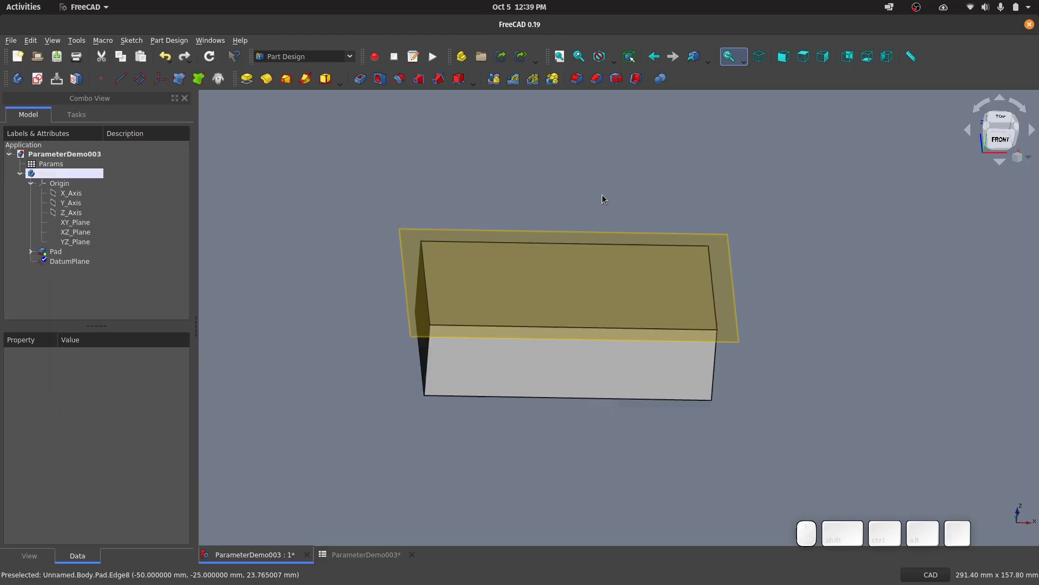
Start a sketch on the datum plane and draw a rectangle about 93.6 x 43.5 mm just inside the box outline.
{"action": "left_click", "coordinate": [414, 240]}
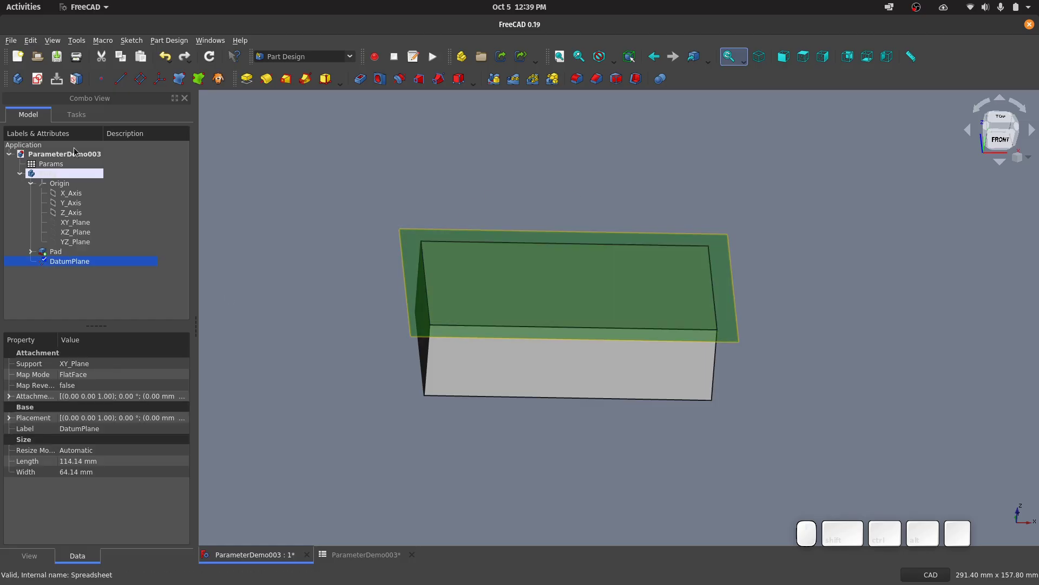
{"action": "left_click", "coordinate": [37, 79]}
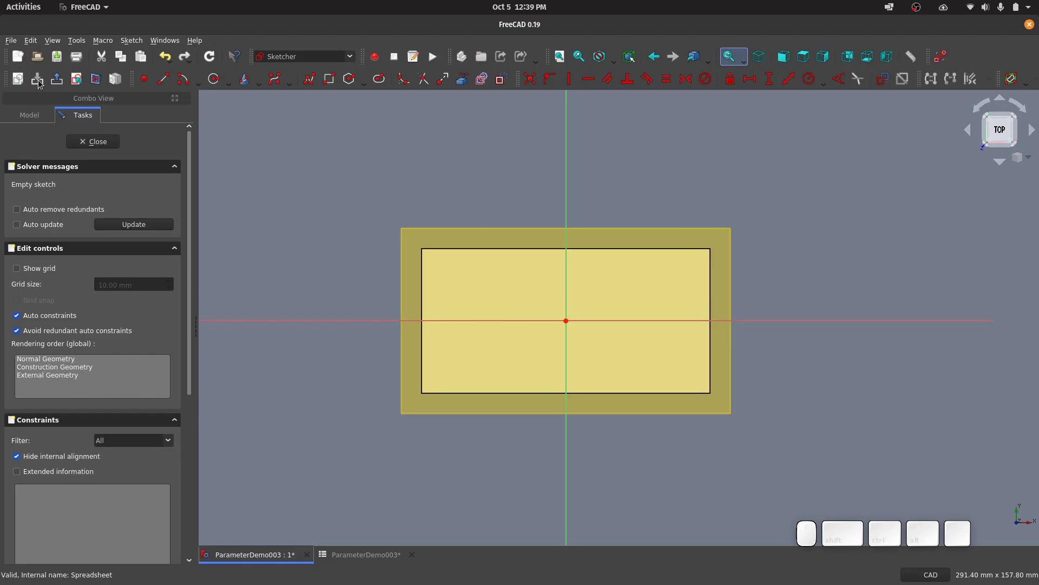
{"action": "left_click", "coordinate": [329, 78]}
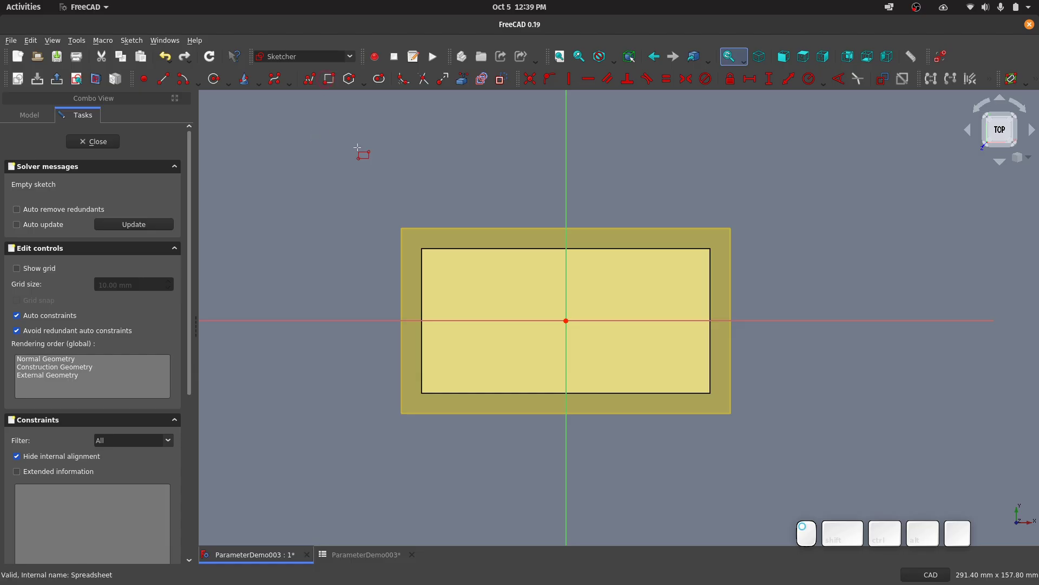
{"action": "left_click", "coordinate": [434, 257]}
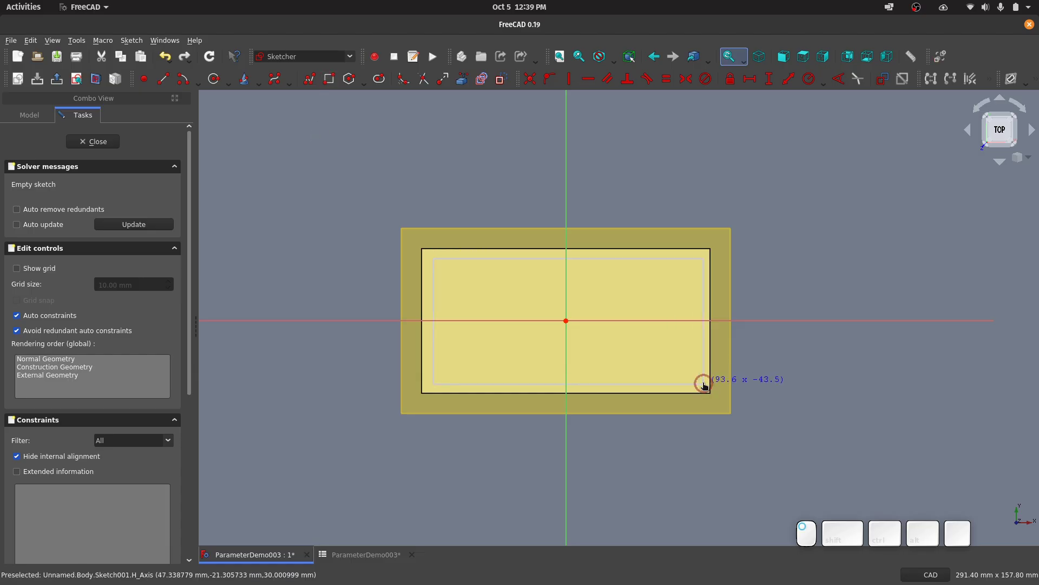
{"action": "left_click", "coordinate": [703, 384]}
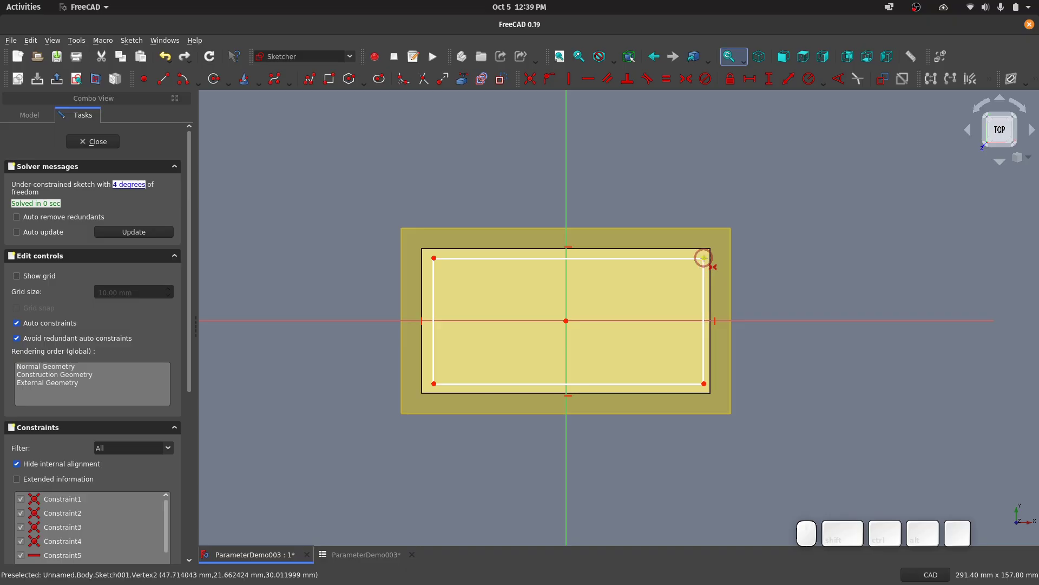
Make two diagonally opposite corners of the inner rectangle symmetric about the sketch origin.
{"action": "left_click", "coordinate": [704, 257]}
{"action": "left_click", "coordinate": [433, 384]}
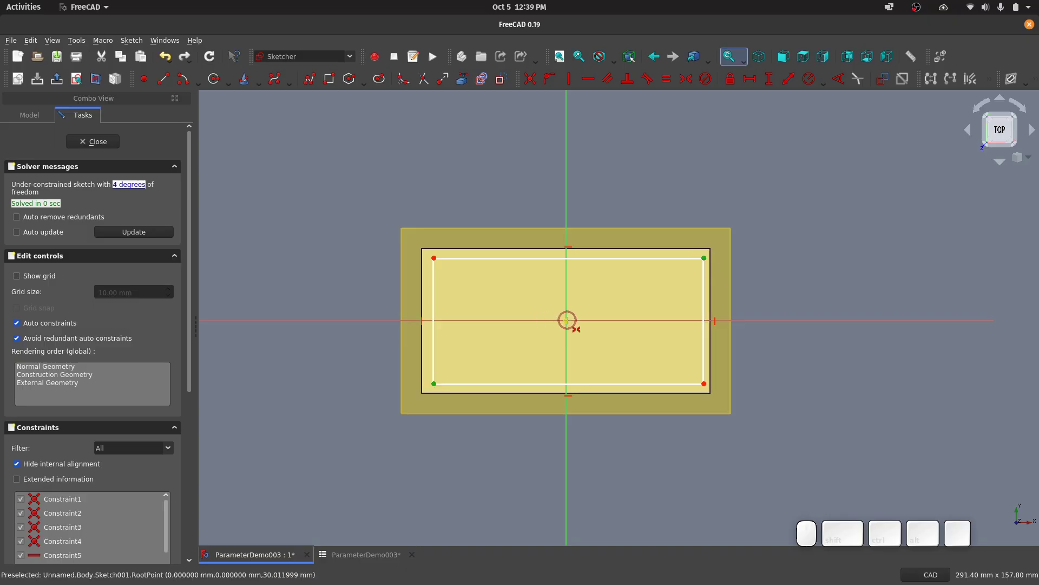
{"action": "left_click", "coordinate": [567, 320]}
Dimension the inner rectangle's top edge with a length constraint driven by the expression Params.BoxLength-Params.WallThickness*2.
{"action": "left_click", "coordinate": [789, 79]}
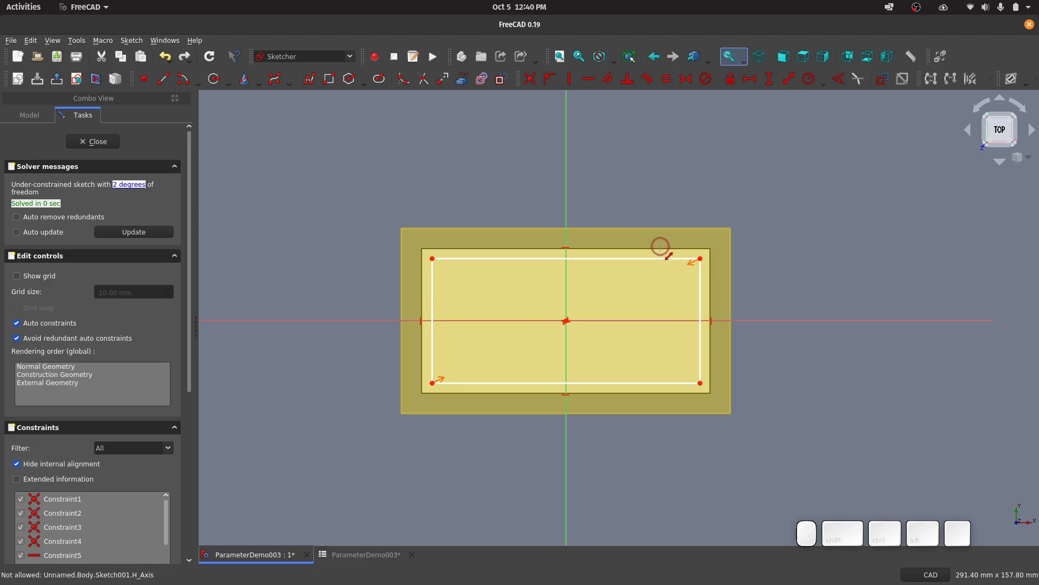
{"action": "left_click", "coordinate": [654, 258]}
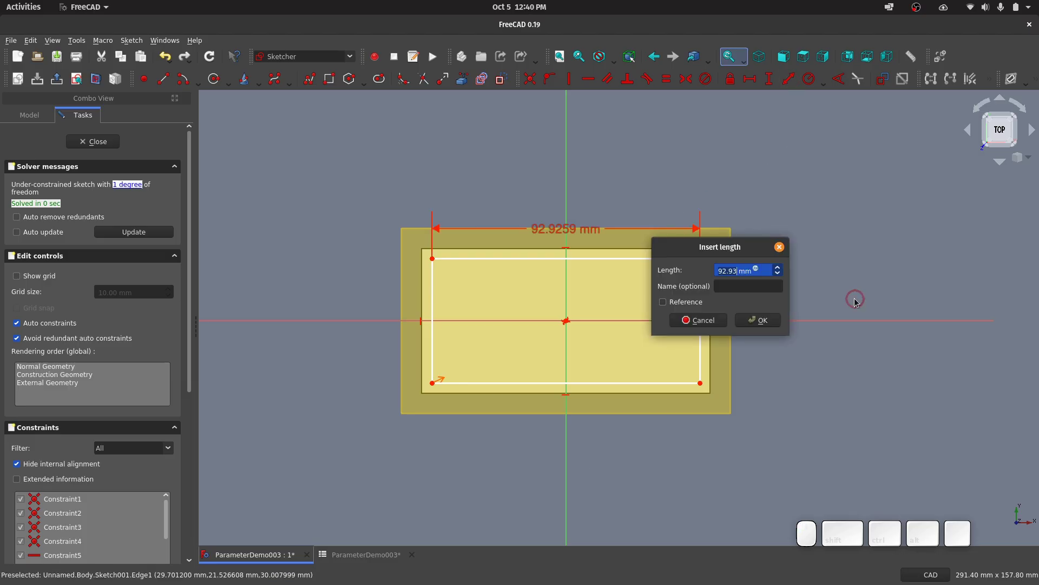
{"action": "type", "text": "=Params.BoxLength"}
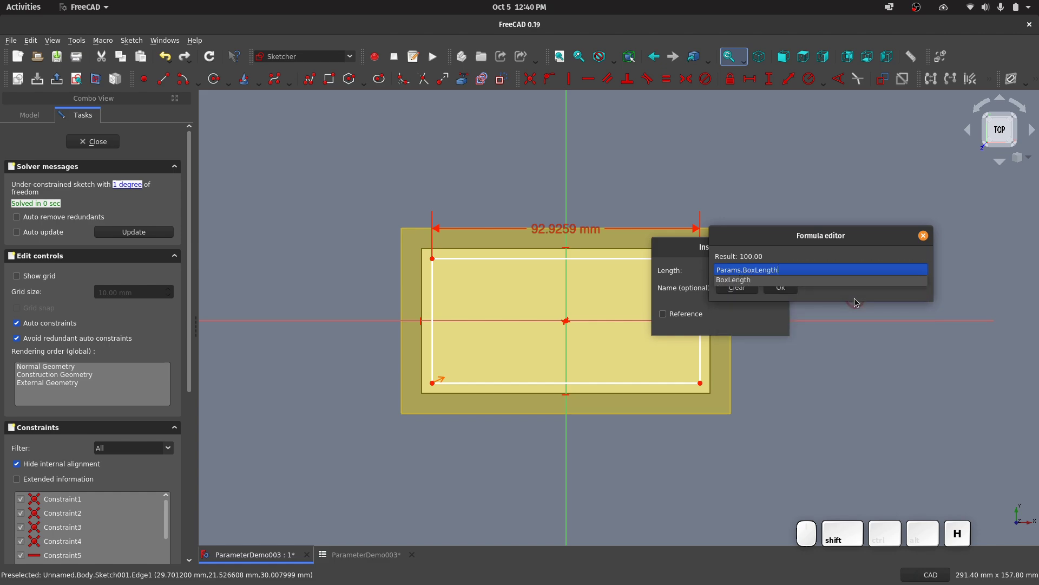
{"action": "type", "text": "-Params."}
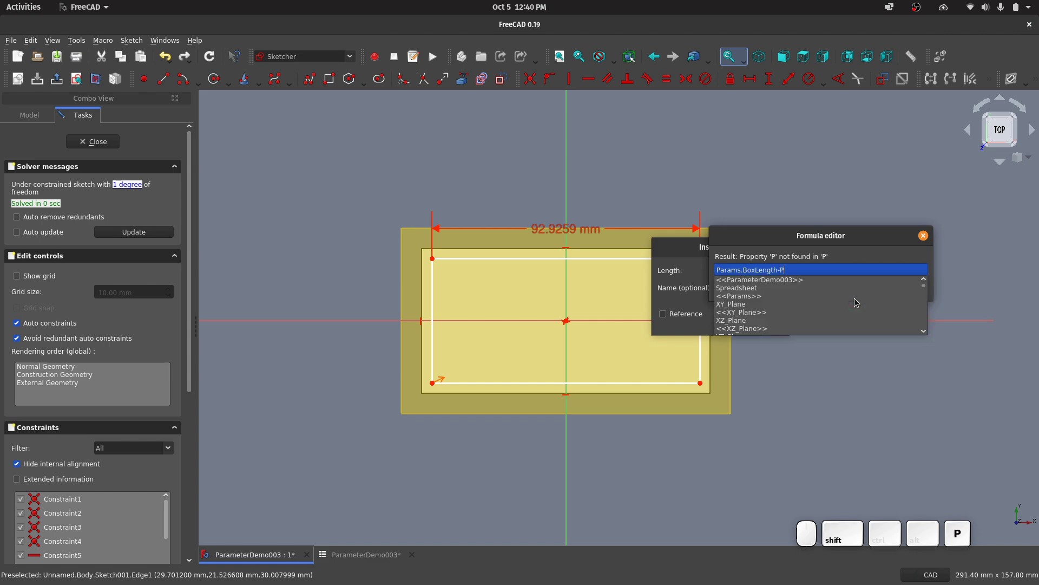
{"action": "type", "text": "Wall"}
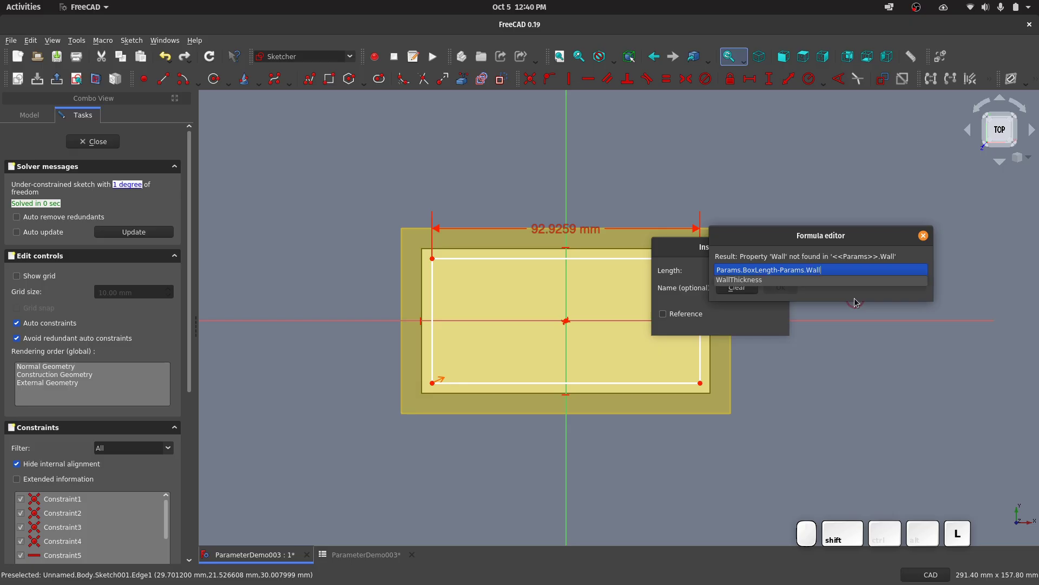
{"action": "type", "text": "Thickness*2"}
{"action": "key", "text": "Return"}
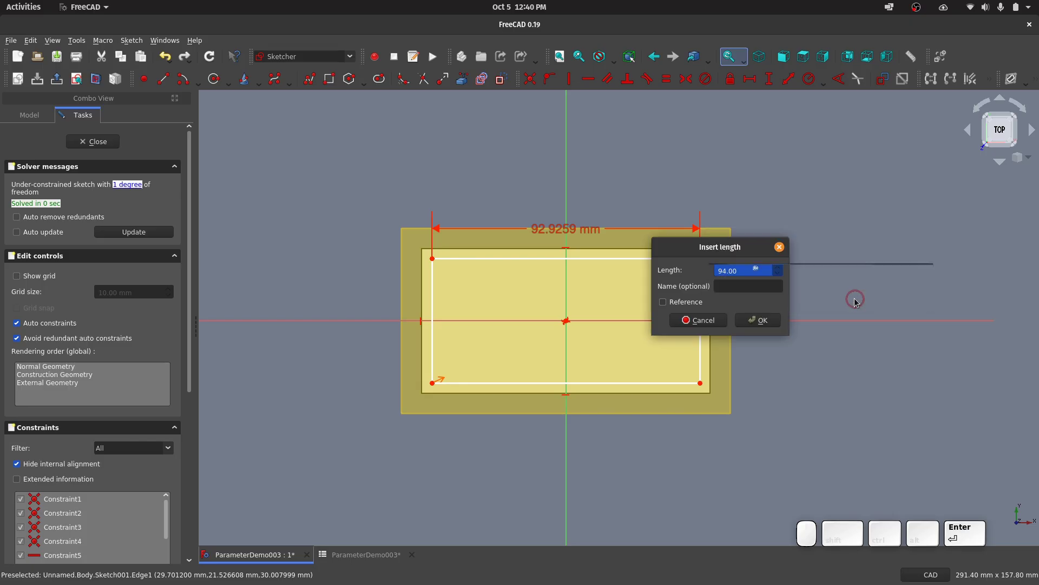
{"action": "left_click", "coordinate": [760, 322]}
Dimension the inner rectangle's left edge with the length expression Params.BoxWidth-Params.WallThickness*2, and close the sketch.
{"action": "left_click", "coordinate": [432, 303]}
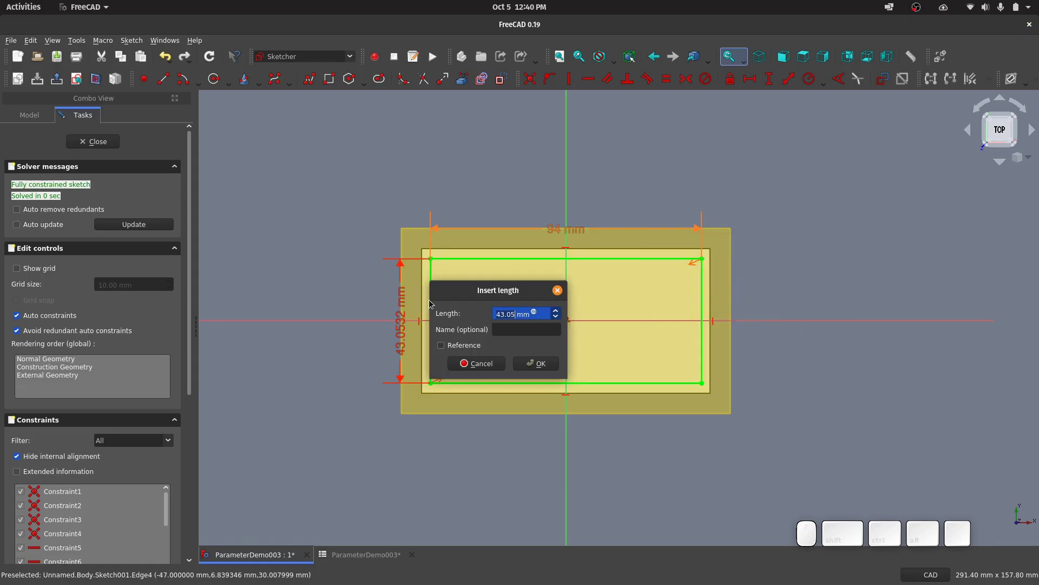
{"action": "key", "text": "equal"}
{"action": "type", "text": "Params.BoxWidth-Params.WallThicn=kness*2"}
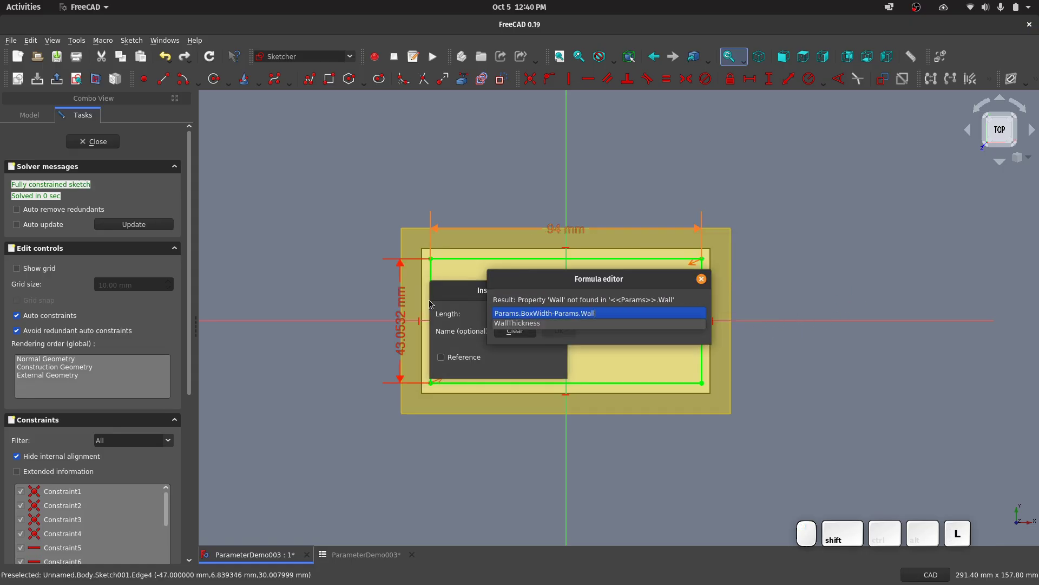
{"action": "key", "text": "Left"}
{"action": "key", "text": "Left"}
{"action": "key", "text": "Left"}
{"action": "key", "text": "Left"}
{"action": "key", "text": "Left"}
{"action": "key", "text": "Left"}
{"action": "key", "text": "Left"}
{"action": "key", "text": "BackSpace"}
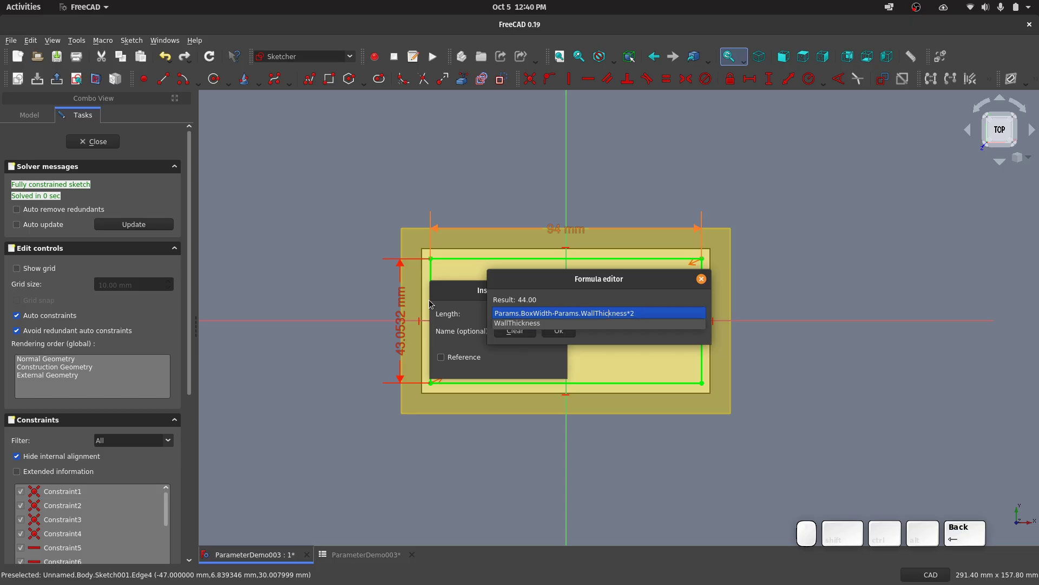
{"action": "key", "text": "Return"}
{"action": "left_click", "coordinate": [533, 364]}
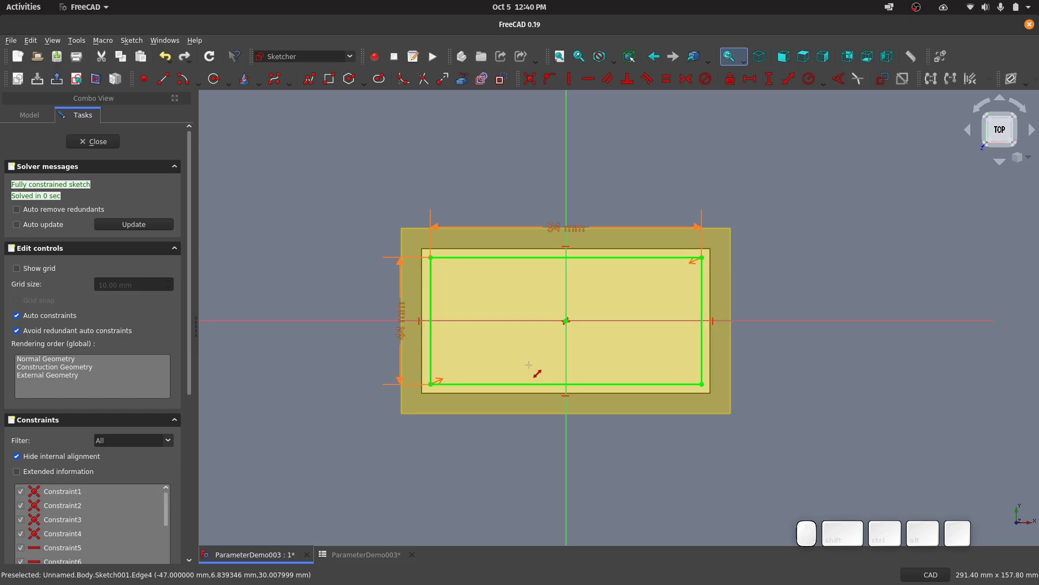
{"action": "left_click", "coordinate": [139, 186]}
{"action": "key", "text": "Escape"}
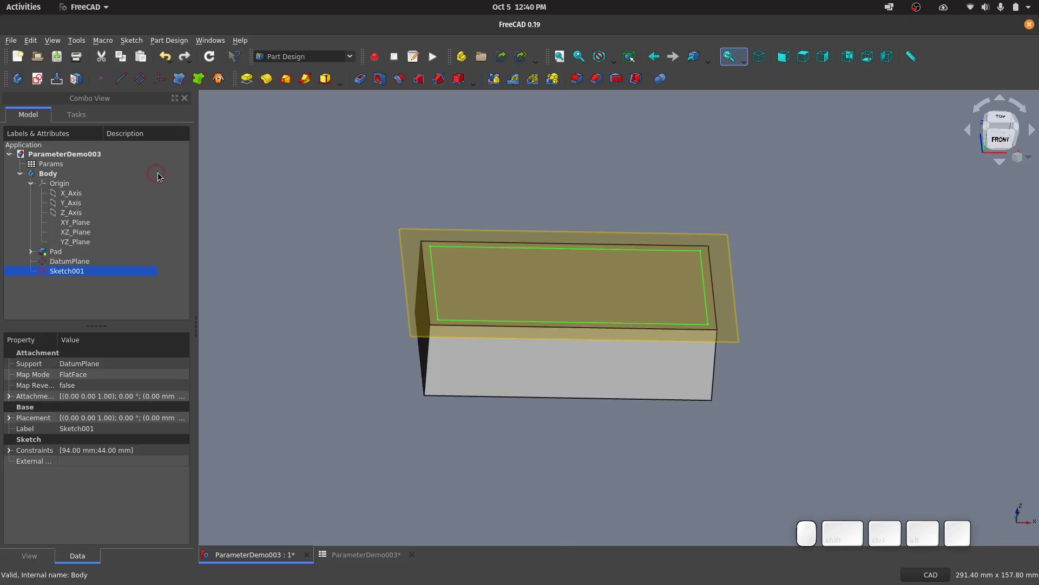
Hide the datum plane, keep the pad shown, and select the inner rectangle's sketch in the model tree.
{"action": "left_click", "coordinate": [68, 261]}
{"action": "key", "text": "space"}
{"action": "left_click", "coordinate": [77, 253]}
{"action": "key", "text": "space"}
{"action": "key", "text": "space"}
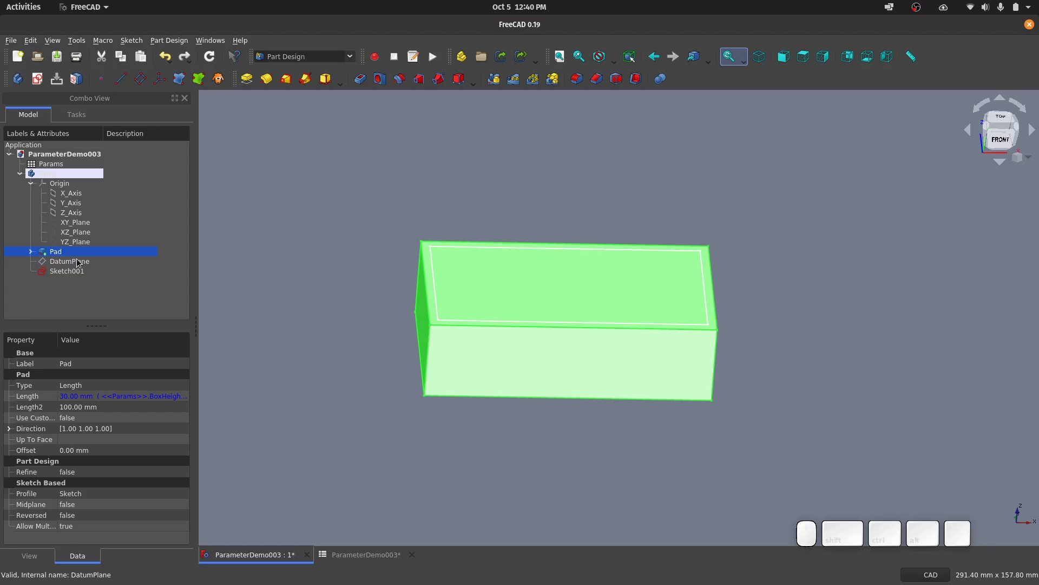
{"action": "left_click", "coordinate": [77, 261]}
{"action": "key", "text": "space"}
{"action": "key", "text": "space"}
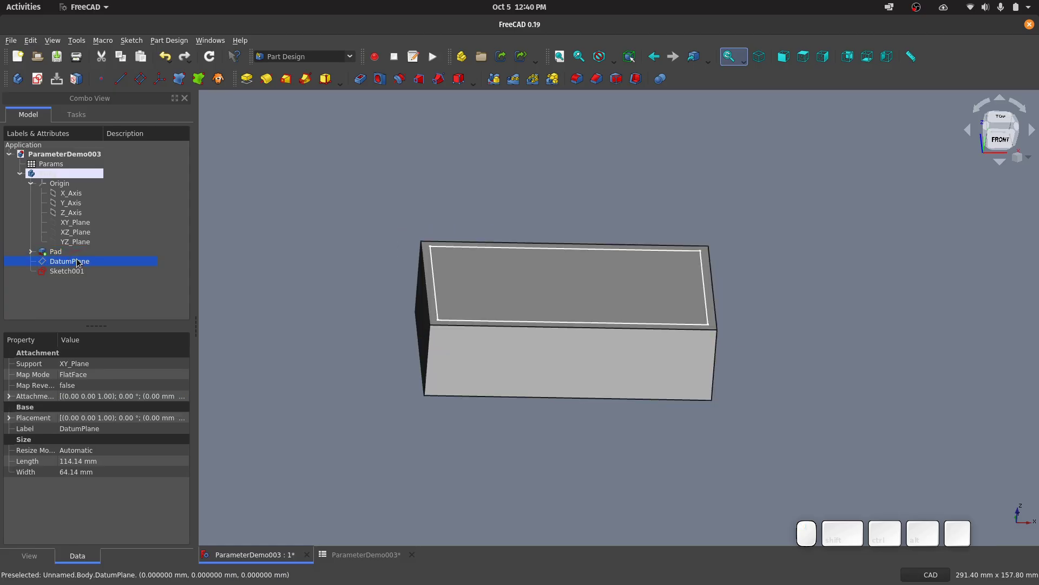
{"action": "left_click", "coordinate": [87, 271]}
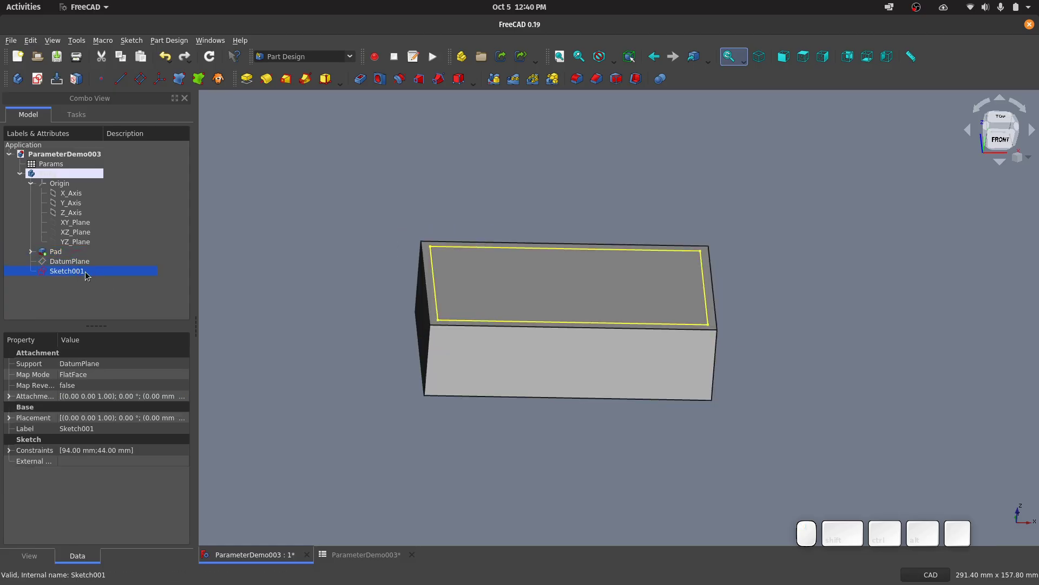
Pocket the inner rectangle's sketch with its length driven by the expression Params.BoxHeight-Params.BaseThickness.
{"action": "left_click", "coordinate": [359, 79]}
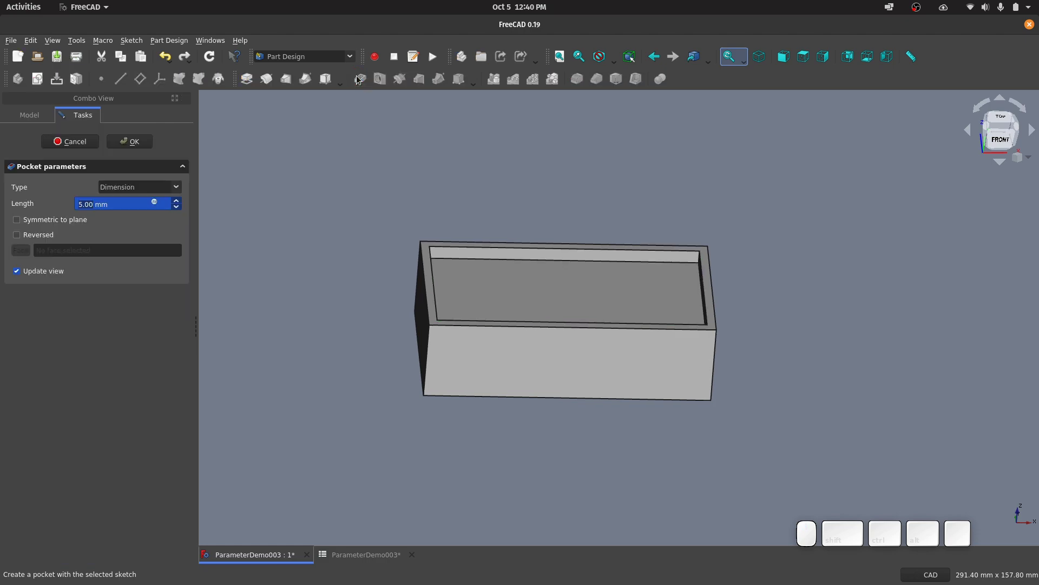
{"action": "left_click", "coordinate": [155, 203]}
{"action": "type", "text": "ms."}
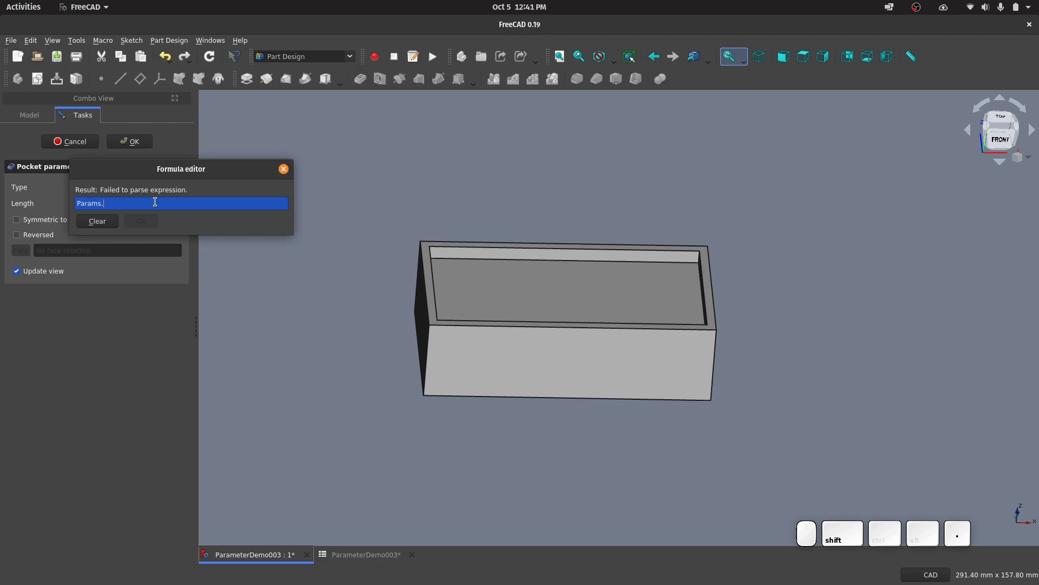
{"action": "type", "text": "BoxHeight-Params"}
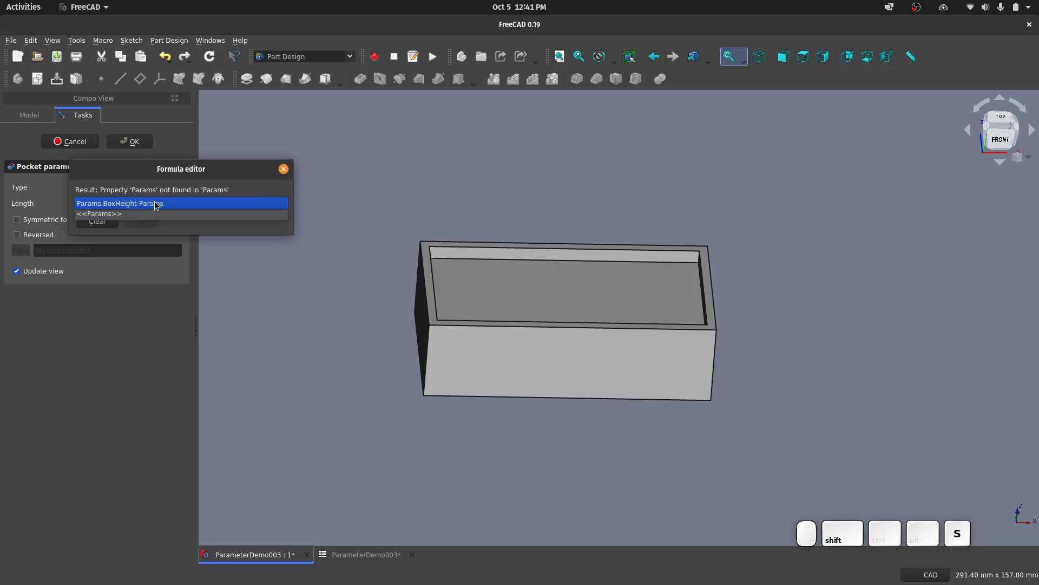
{"action": "type", "text": ".Bas"}
{"action": "key", "text": "Down"}
{"action": "key", "text": "Return"}
{"action": "key", "text": "Return"}
{"action": "left_click", "coordinate": [141, 146]}
{"action": "mouse_move", "coordinate": [670, 179]}
{"action": "middle_mouse_down"}
{"action": "mouse_move", "coordinate": [560, 364]}
{"action": "mouse_move", "coordinate": [659, 169]}
{"action": "mouse_move", "coordinate": [568, 222]}
{"action": "mouse_move", "coordinate": [682, 200]}
{"action": "mouse_move", "coordinate": [712, 181]}
{"action": "mouse_move", "coordinate": [638, 195]}
{"action": "mouse_move", "coordinate": [655, 226]}
{"action": "mouse_move", "coordinate": [670, 177]}
{"action": "middle_mouse_up"}
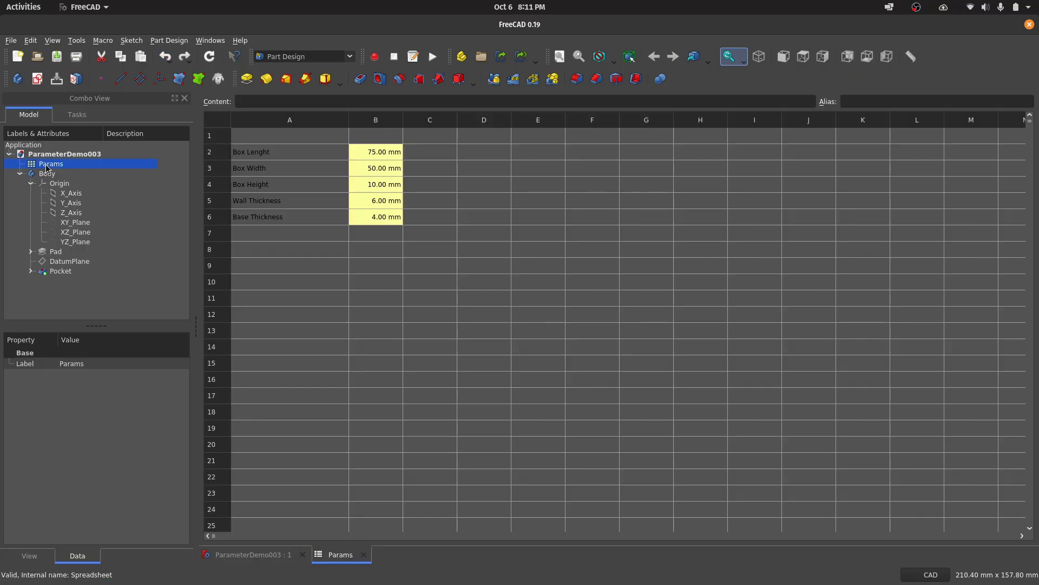
Set the box length value in the Params spreadsheet to 100 mm.
{"action": "left_click", "coordinate": [366, 157]}
{"action": "type", "text": "100"}
{"action": "key", "text": "Tab"}
{"action": "key", "text": "Down"}
{"action": "key", "text": "Left"}
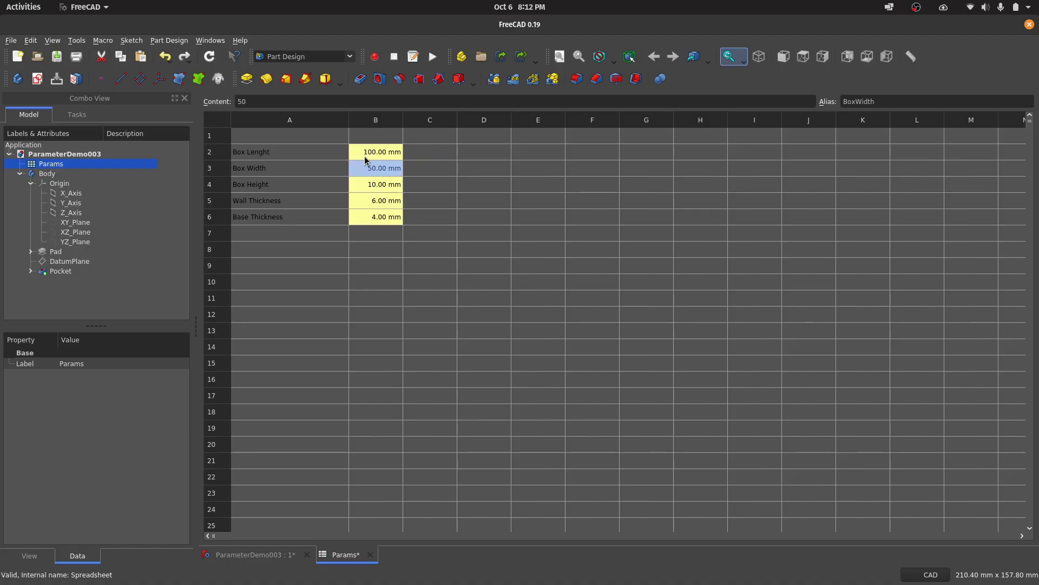
Set the box height to 25 mm and the wall thickness to 3 mm in the Params spreadsheet, and return to the model.
{"action": "key", "text": "Down"}
{"action": "type", "text": "2"}
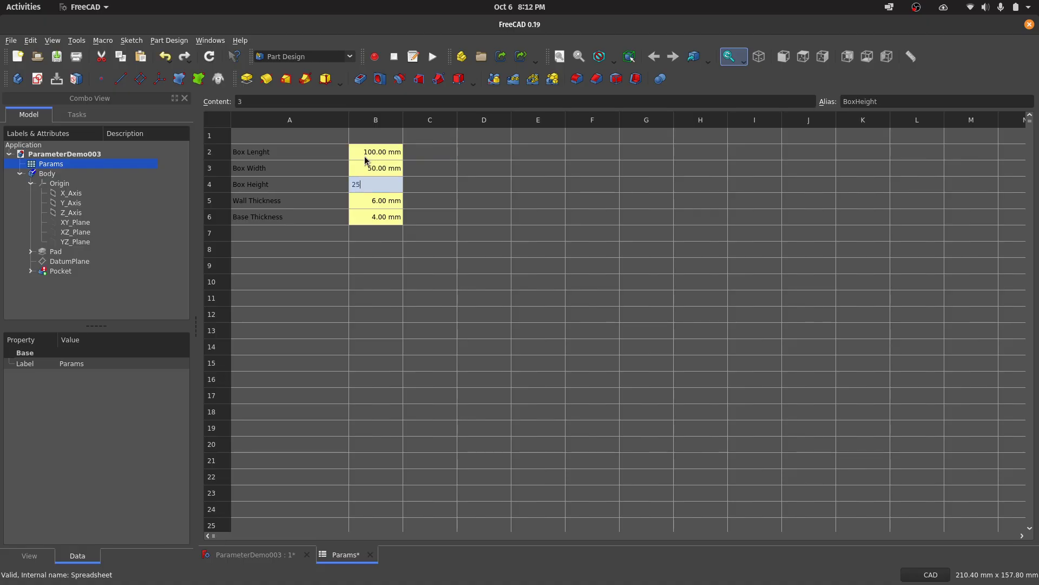
{"action": "type", "text": "5"}
{"action": "key", "text": "Return"}
{"action": "type", "text": "5"}
{"action": "key", "text": "Return"}
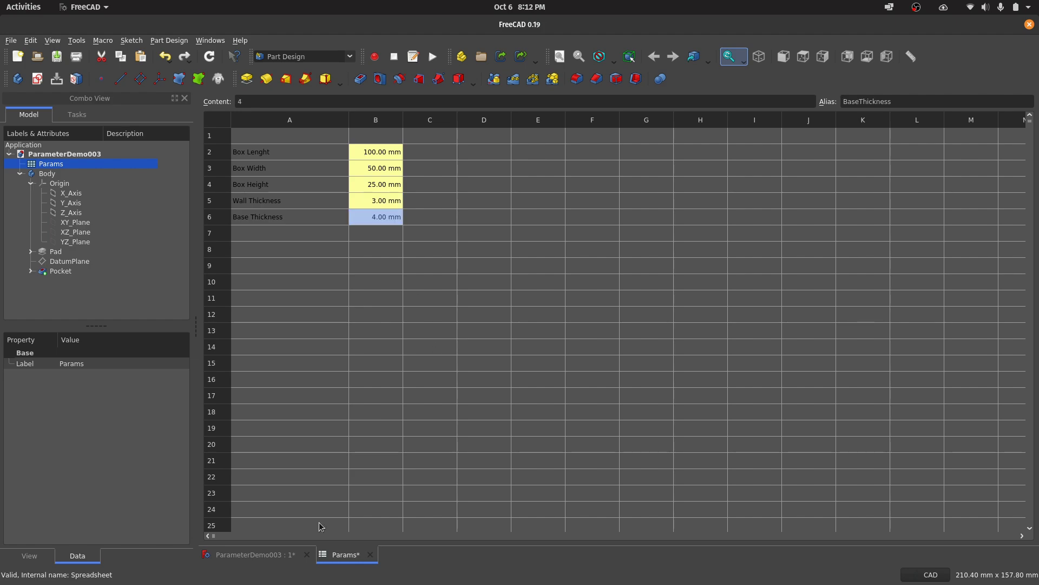
{"action": "left_click", "coordinate": [270, 559]}
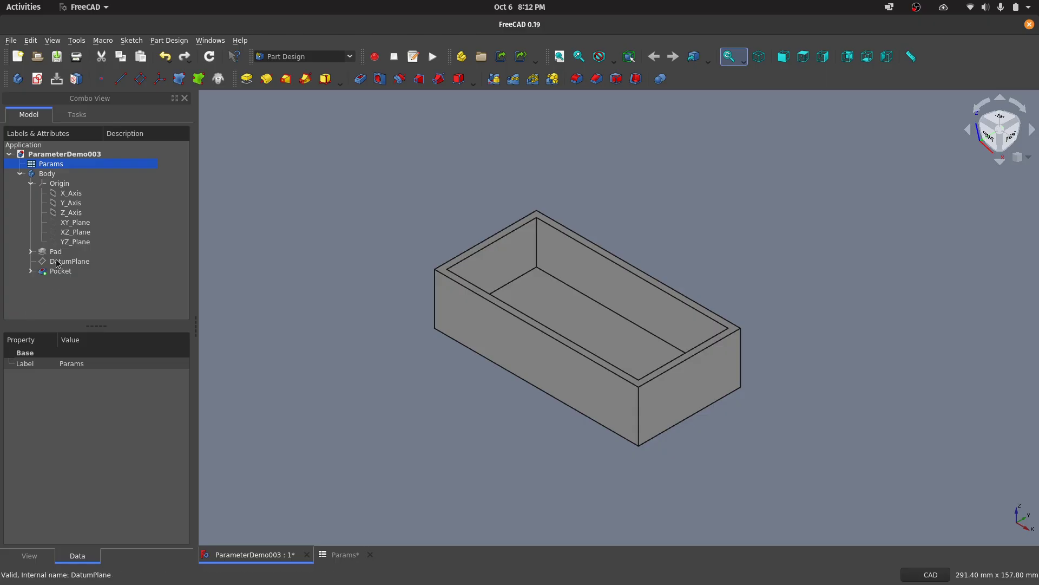
In the pocket's sketch, replace the rectangle's horizontal length expression with Sketch.Constraints[9].
{"action": "left_click", "coordinate": [31, 183]}
{"action": "left_click", "coordinate": [31, 212]}
{"action": "double_click", "coordinate": [54, 222]}
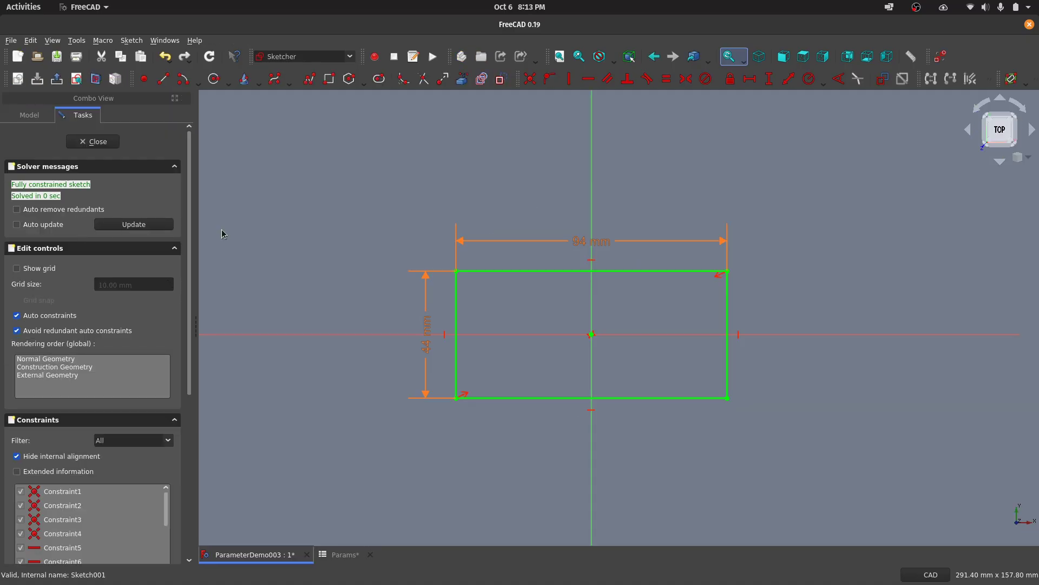
{"action": "double_click", "coordinate": [581, 242]}
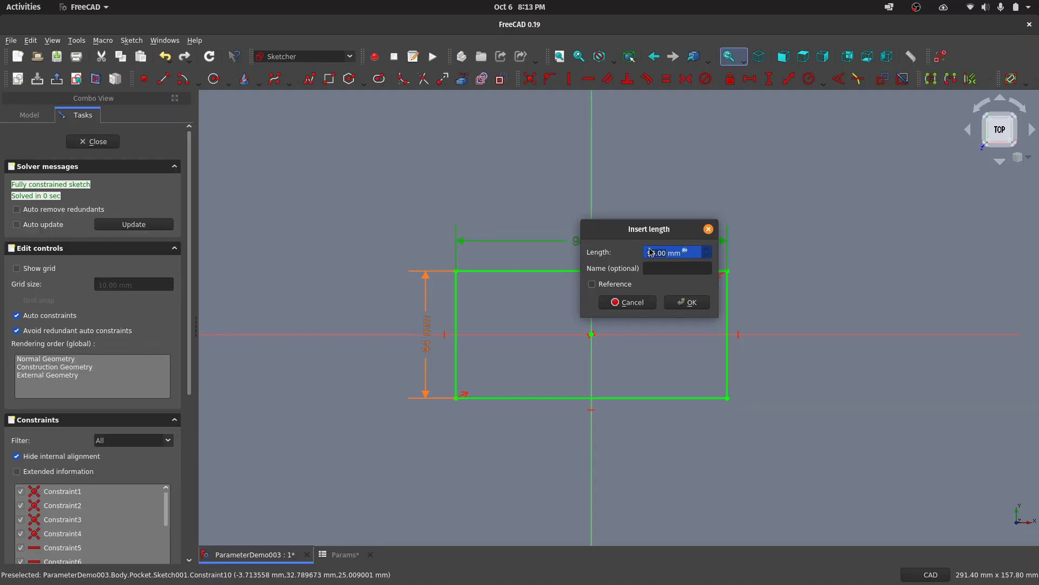
{"action": "left_click", "coordinate": [685, 251]}
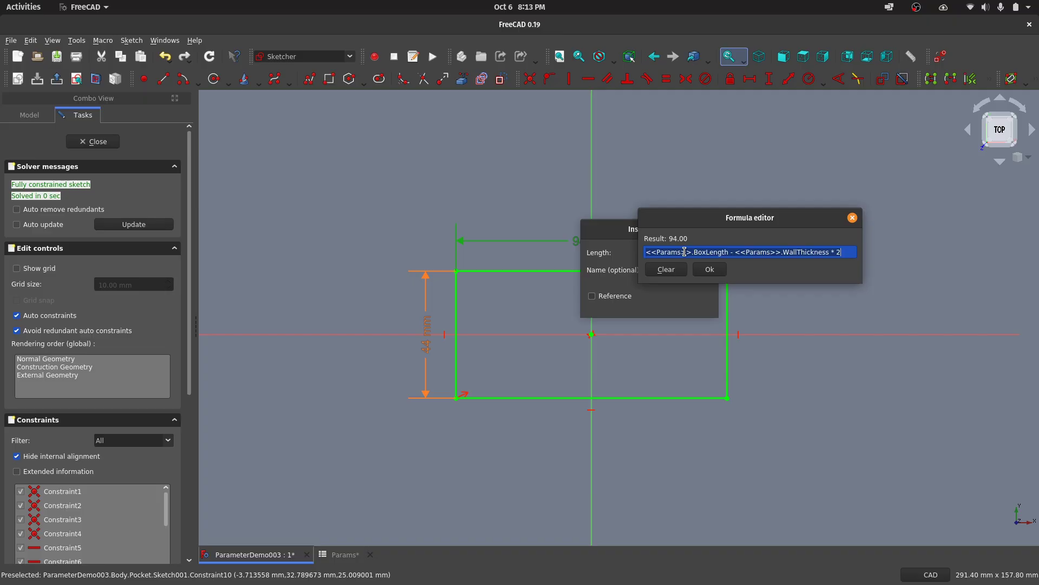
{"action": "type", "text": "sketc"}
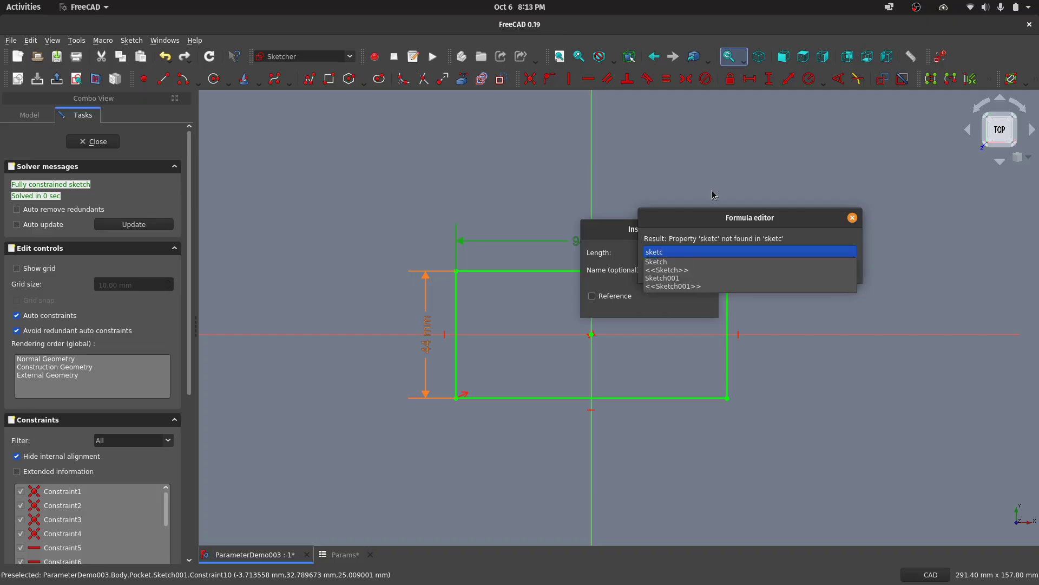
{"action": "key", "text": "Return"}
{"action": "type", "text": ".Constraints[9]"}
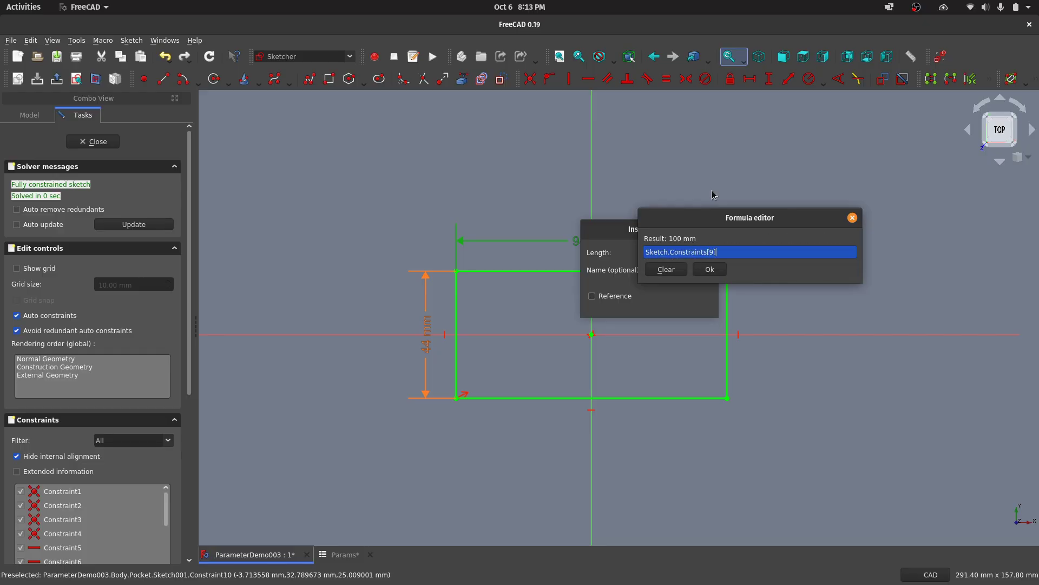
{"action": "key", "text": "Return"}
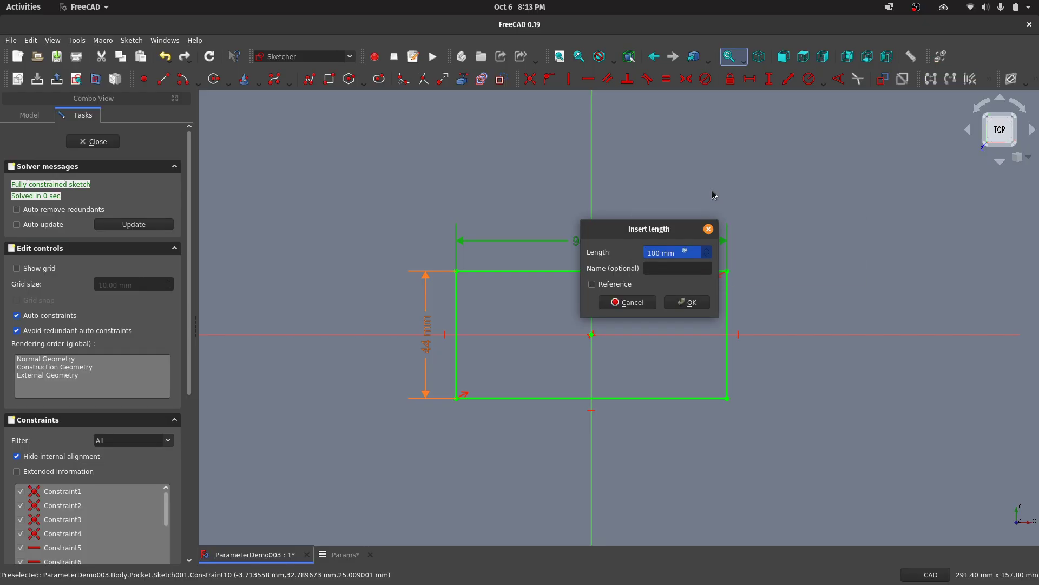
{"action": "left_click", "coordinate": [686, 302]}
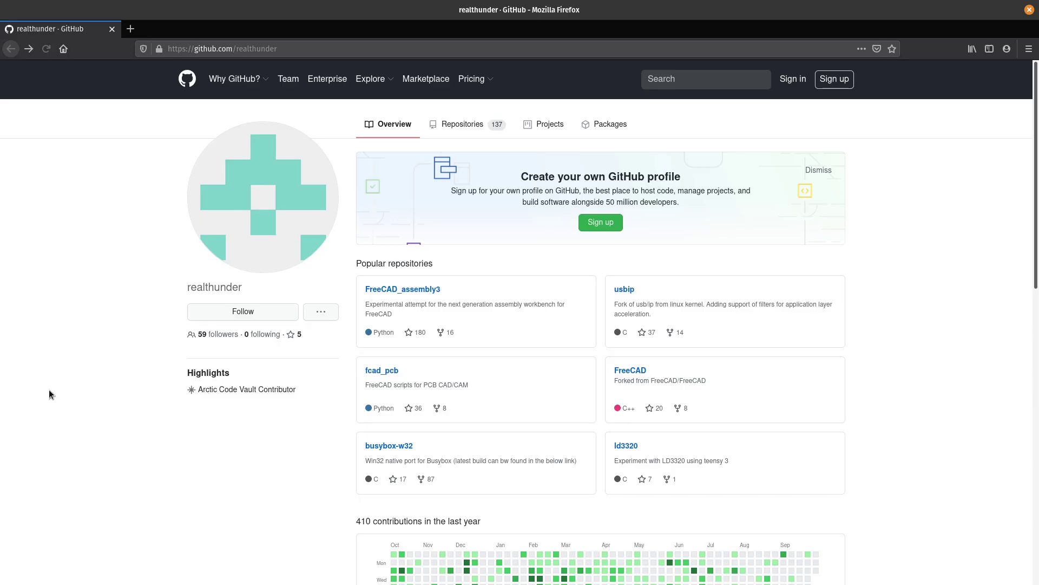
In Firefox, open the FreeCAD_assembly3 repository on GitHub and examine its releases page, including the change log and downloadable assets of release 0.11.
{"action": "left_click", "coordinate": [433, 292]}
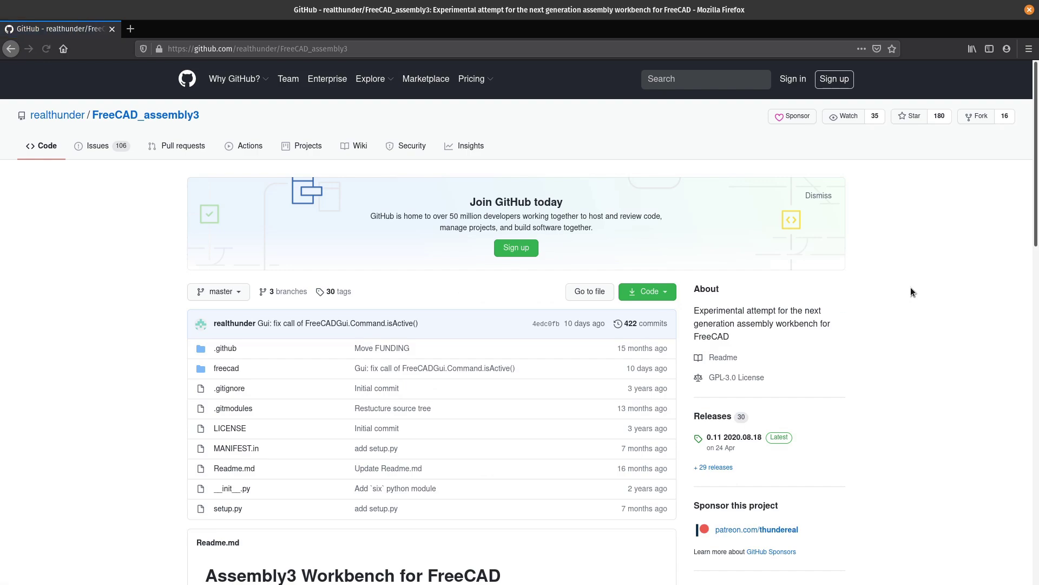
{"action": "scroll", "coordinate": [911, 291], "scroll_direction": "down", "scroll_amount": 7}
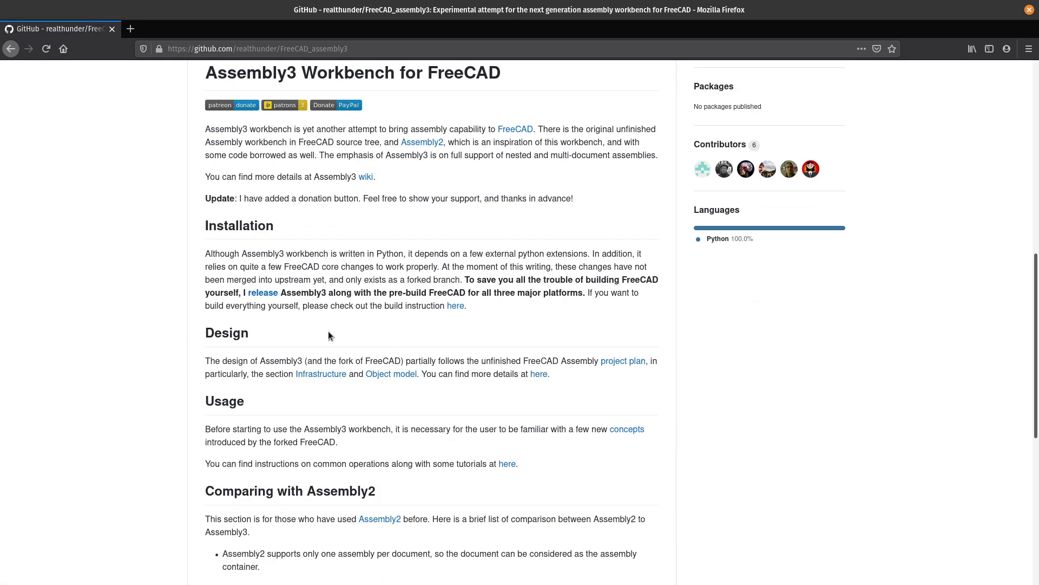
{"action": "left_click", "coordinate": [262, 293]}
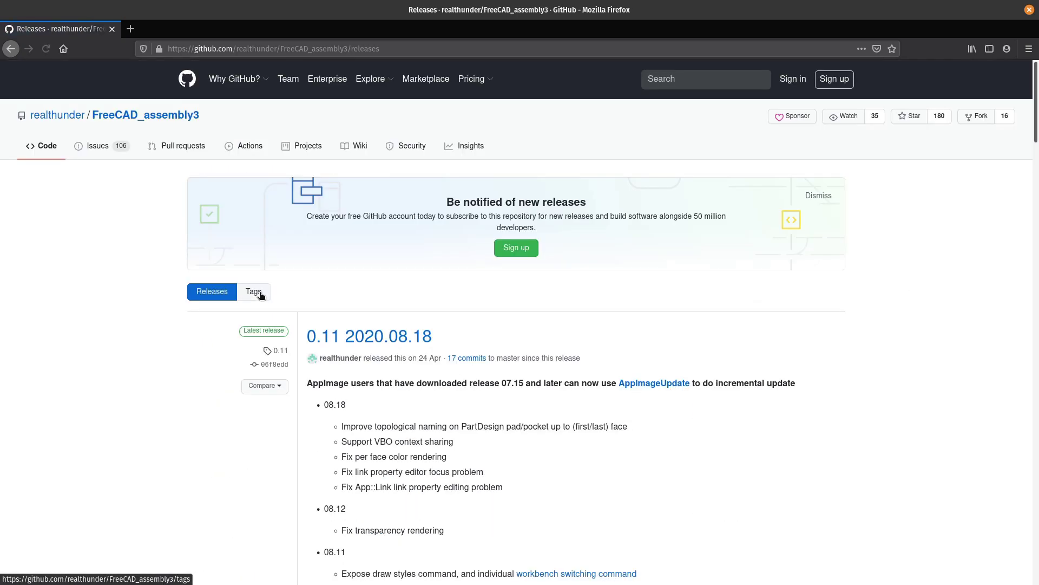
{"action": "scroll", "coordinate": [157, 291], "scroll_direction": "down", "scroll_amount": 4}
{"action": "scroll", "coordinate": [157, 291], "scroll_direction": "down", "scroll_amount": 10}
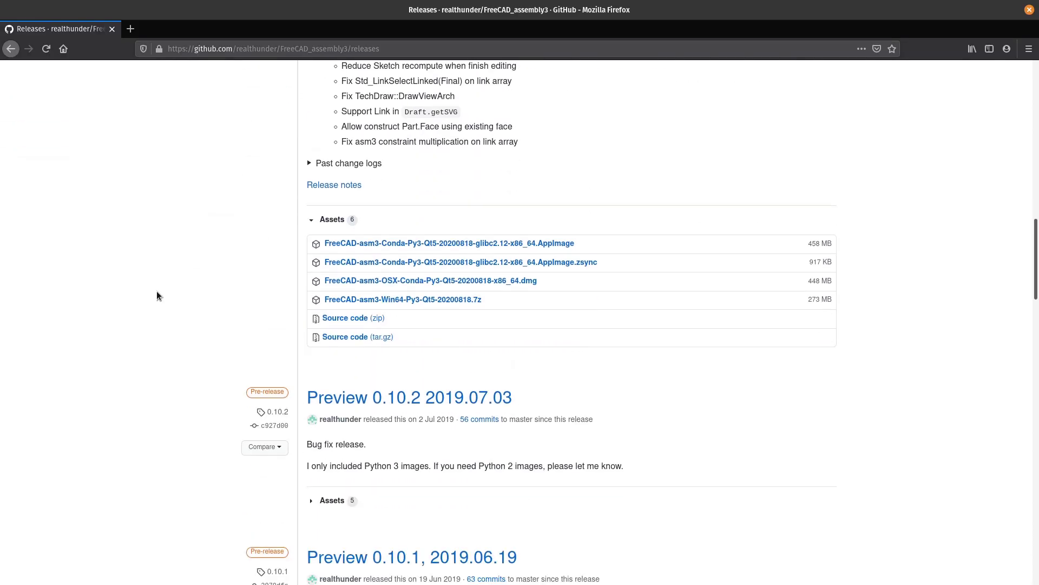
{"action": "scroll", "coordinate": [157, 296], "scroll_direction": "up", "scroll_amount": 15}
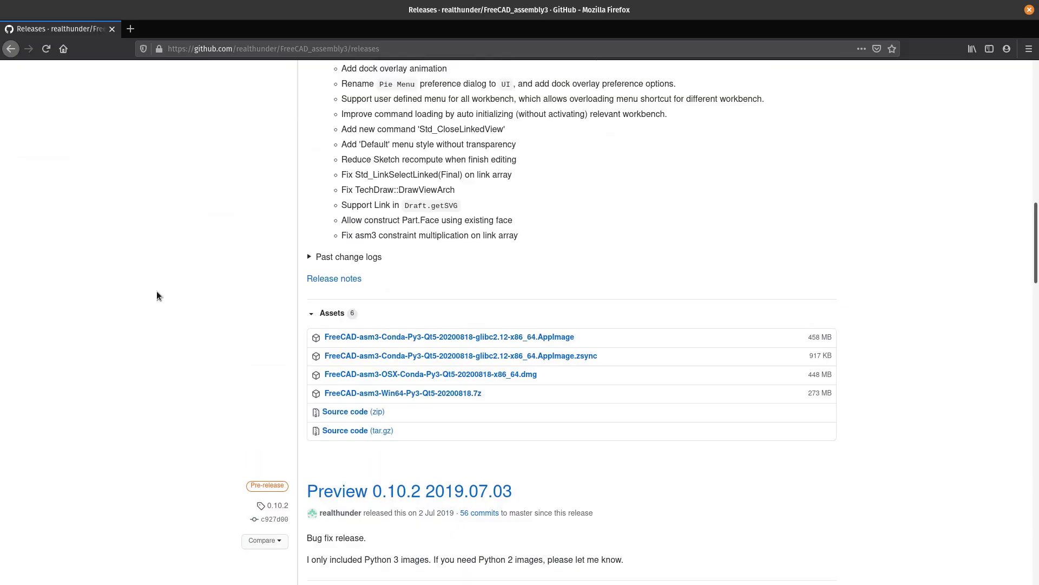
{"action": "scroll", "coordinate": [157, 293], "scroll_direction": "up", "scroll_amount": 2}
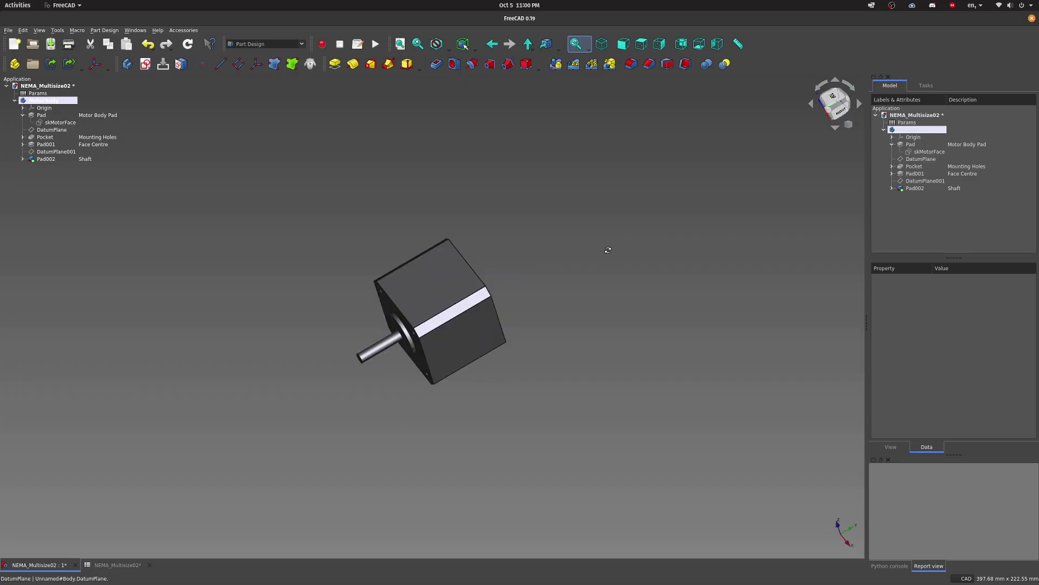
In the NEMA_Multisize02 model in FreeCAD, set the MotorBody's Motor Size property to NEMA 14 in an isometric view.
{"action": "middle_click_drag", "start_coordinate": [608, 250], "coordinate": [563, 235]}
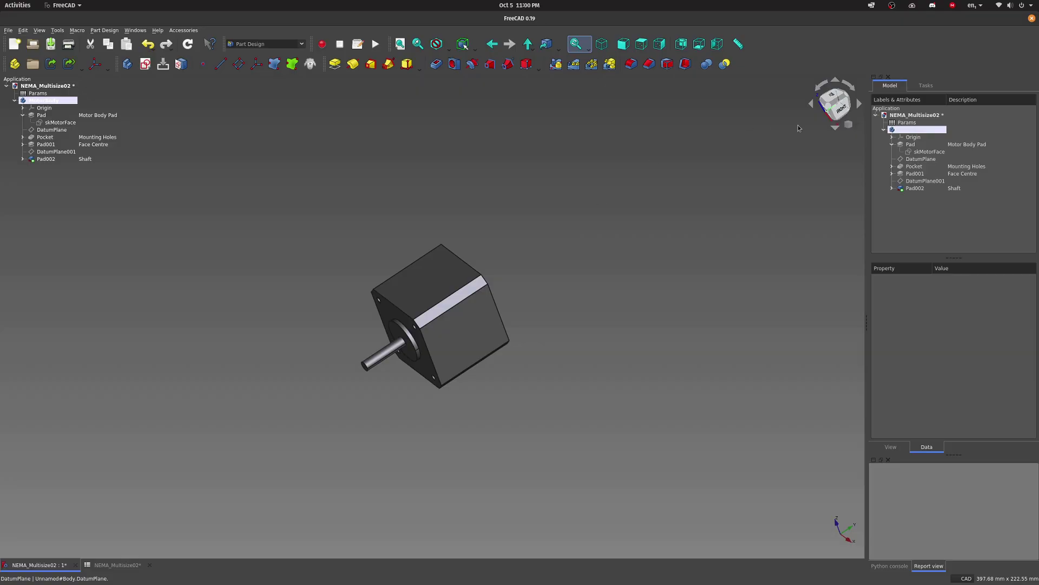
{"action": "left_click", "coordinate": [830, 108]}
{"action": "left_click", "coordinate": [913, 131]}
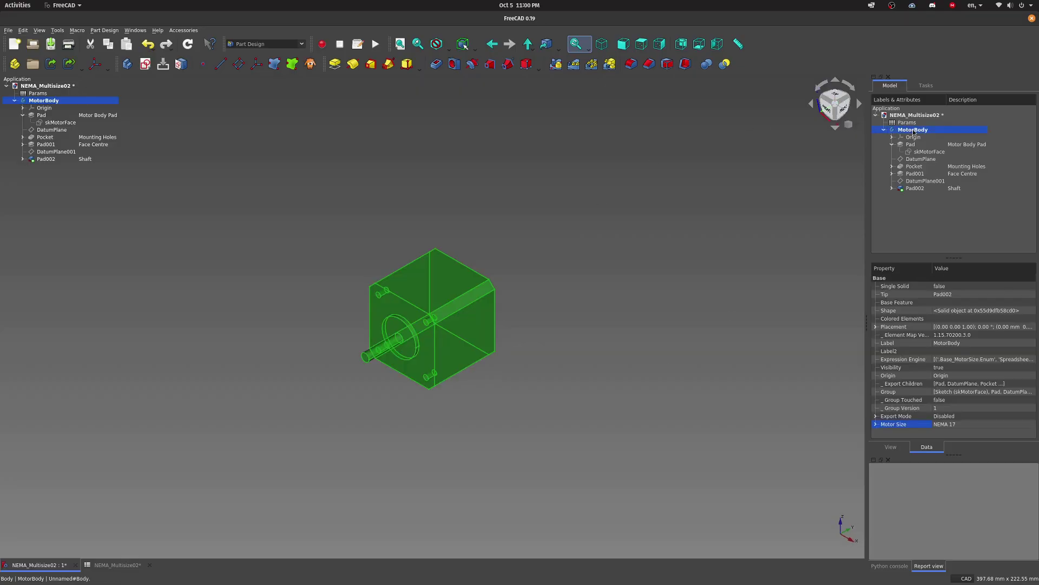
{"action": "left_click", "coordinate": [1018, 426]}
{"action": "left_click", "coordinate": [1028, 426]}
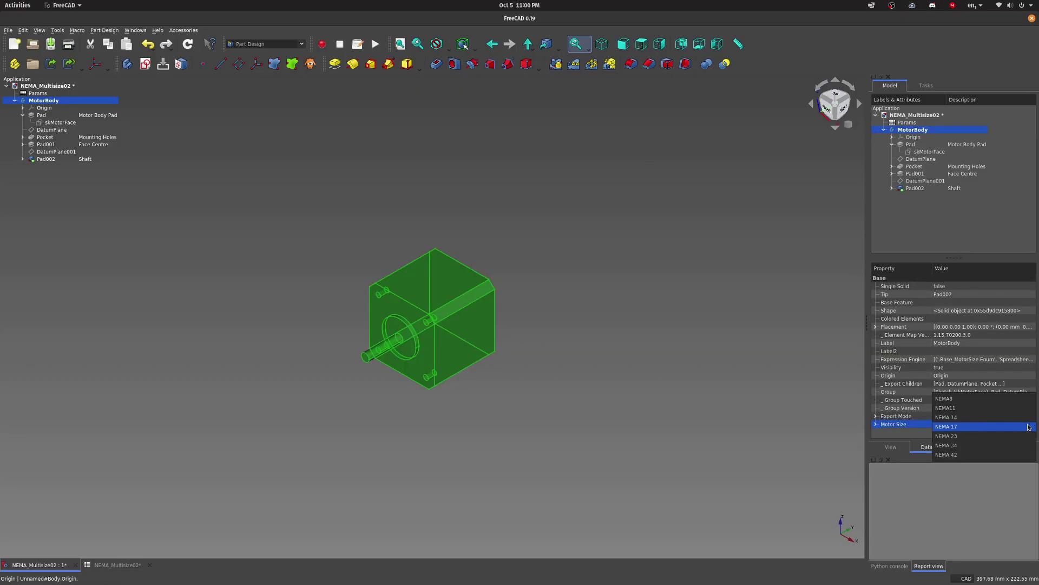
{"action": "left_click", "coordinate": [952, 417]}
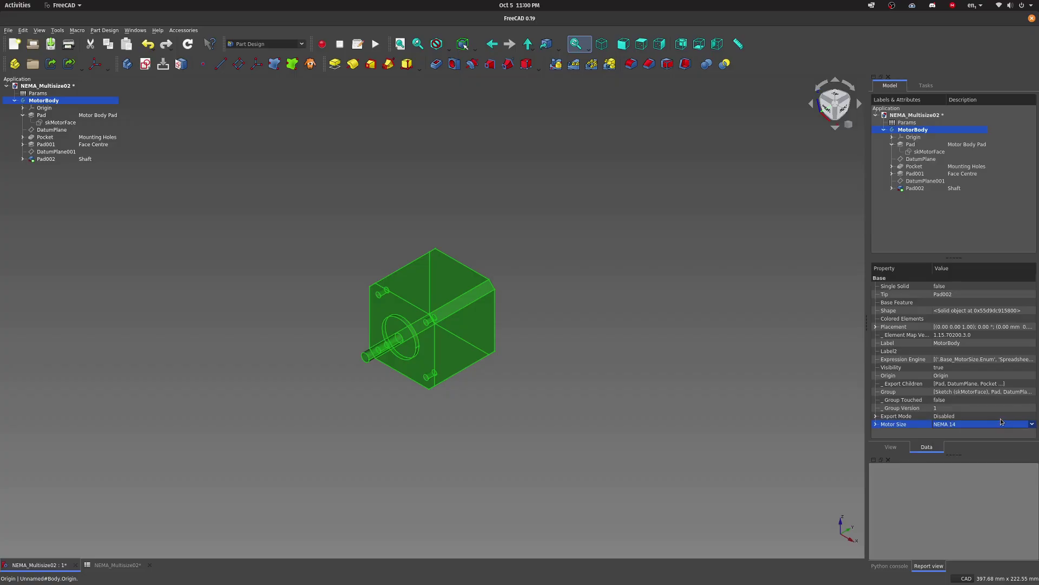
{"action": "left_click", "coordinate": [641, 395]}
{"action": "left_click", "coordinate": [913, 130]}
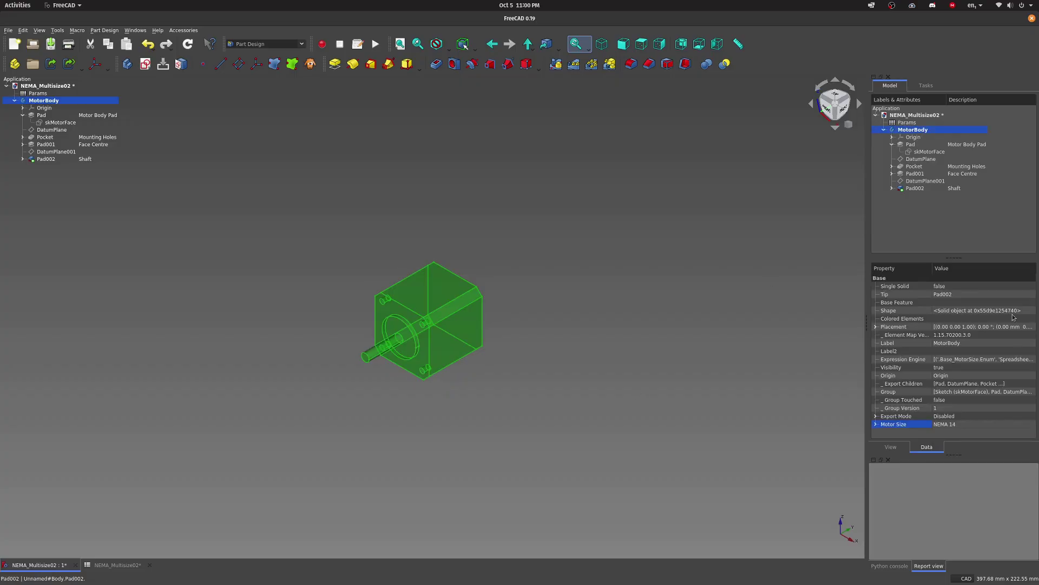
Examine the motor size configuration table in the spreadsheet, from the size selector through the dimension rows for NEMA8 to NEMA 42.
{"action": "left_click", "coordinate": [118, 564]}
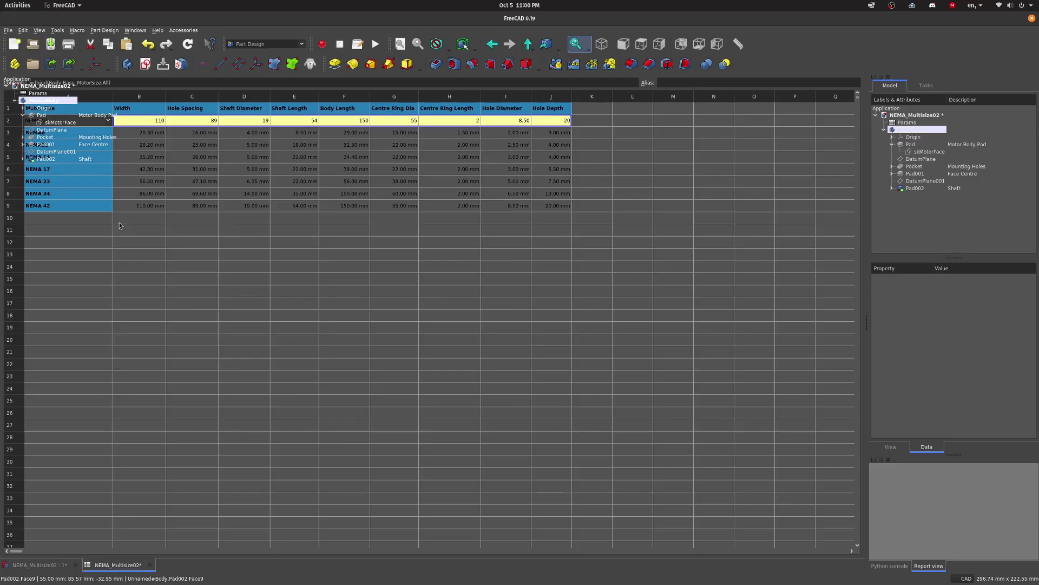
{"action": "left_click", "coordinate": [105, 120]}
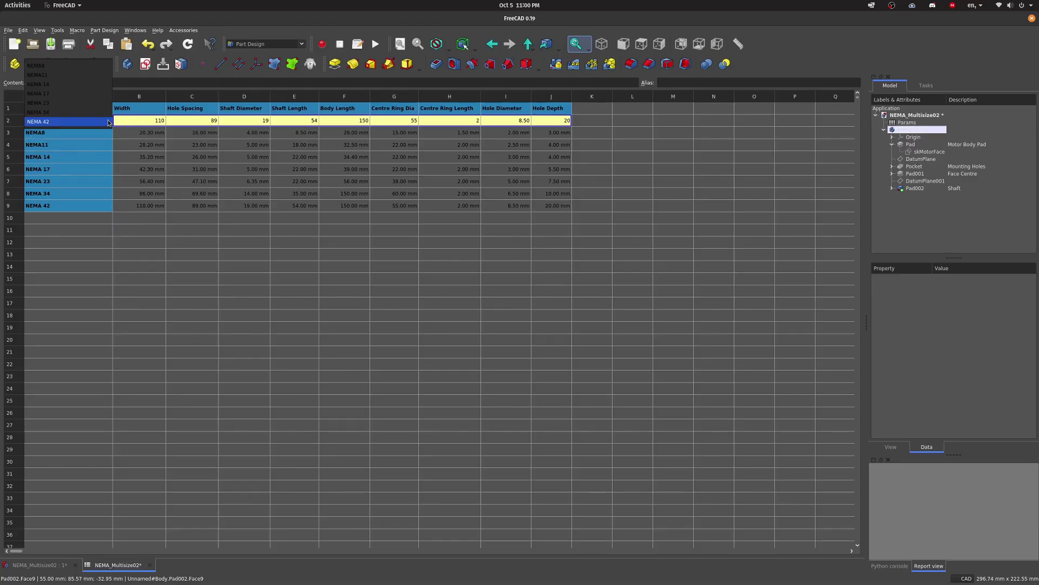
{"action": "left_click", "coordinate": [69, 136]}
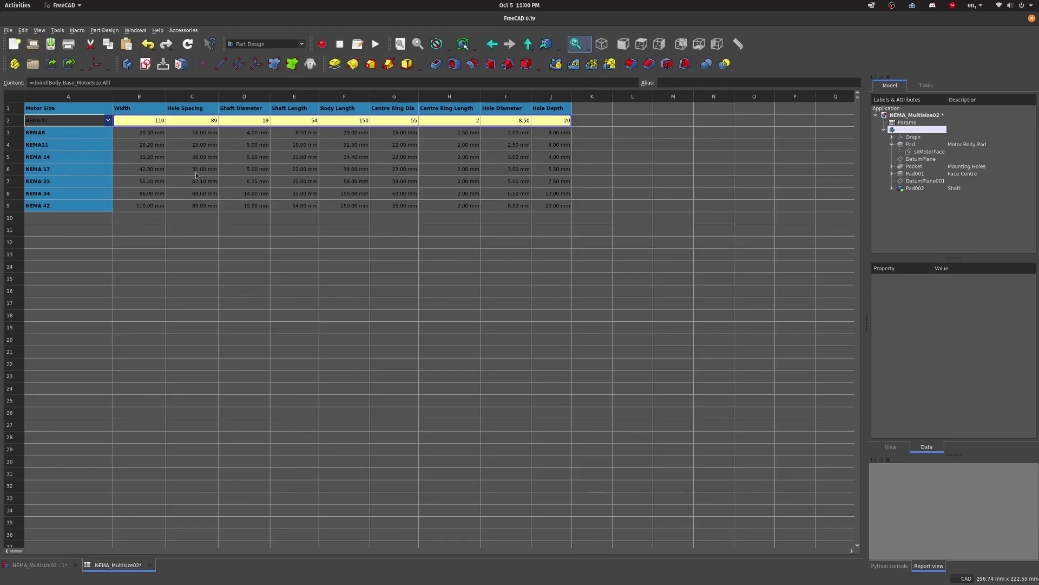
{"action": "left_click_drag", "start_coordinate": [69, 133], "coordinate": [540, 213]}
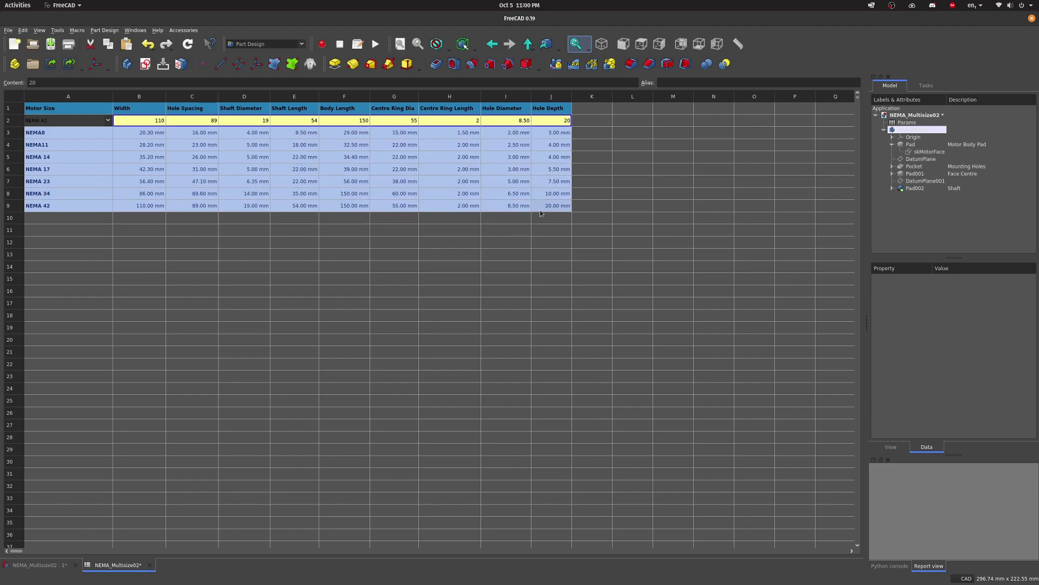
{"action": "left_click", "coordinate": [530, 295]}
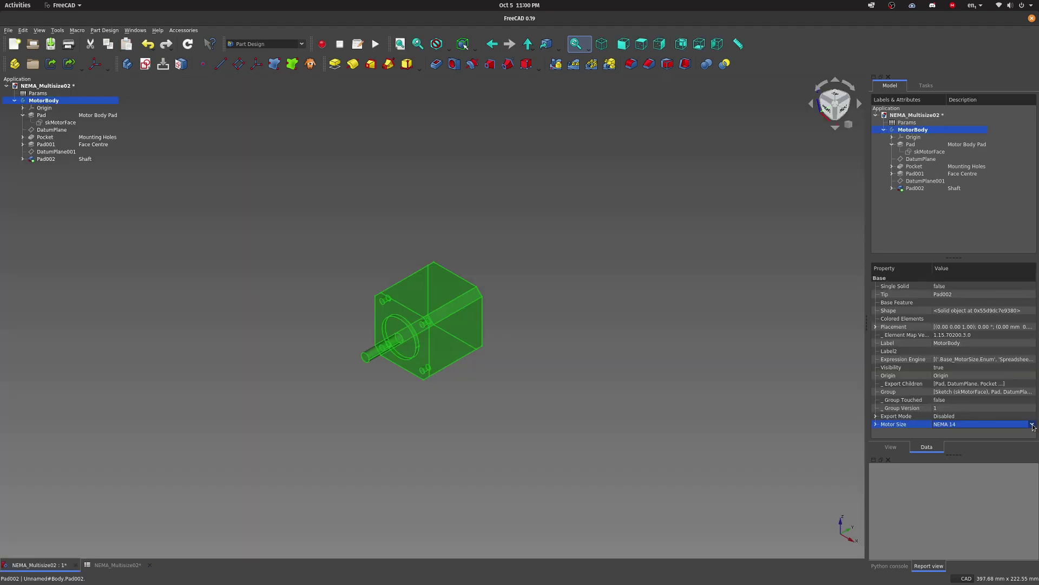
Change the MotorBody's Motor Size property to NEMA 34 and update the model.
{"action": "left_click", "coordinate": [1032, 424]}
{"action": "left_click", "coordinate": [968, 458]}
{"action": "left_click", "coordinate": [704, 404]}
Switch the MotorBody's Motor Size property to NEMA 42 and view the resized motor.
{"action": "left_click", "coordinate": [914, 129]}
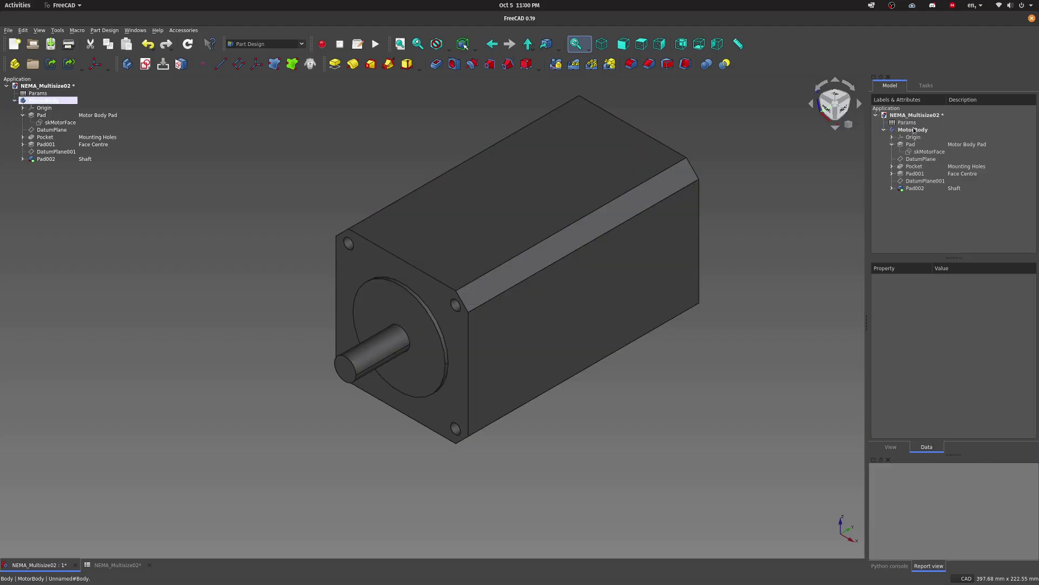
{"action": "left_click", "coordinate": [1007, 423]}
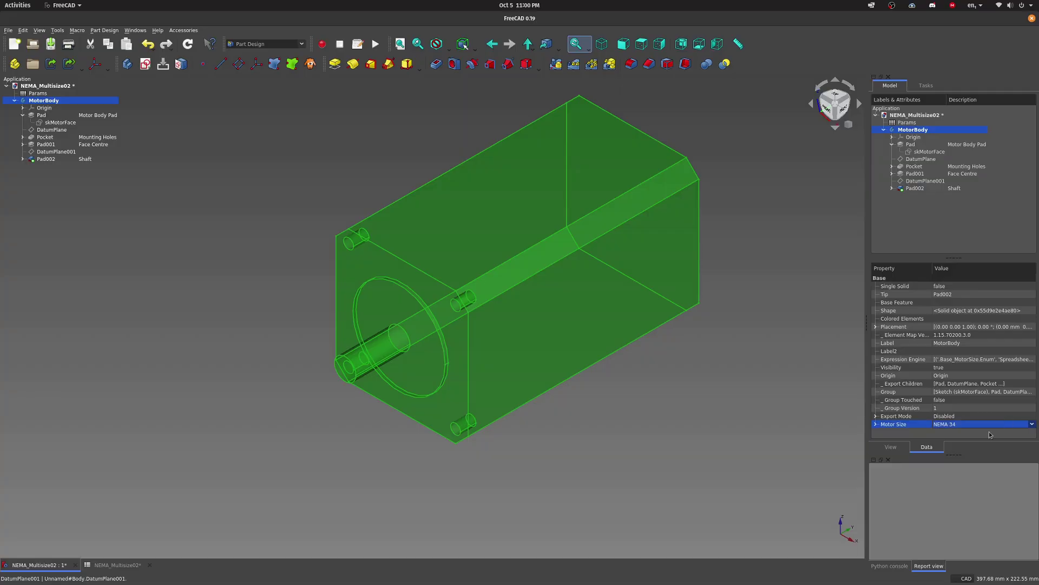
{"action": "left_click", "coordinate": [990, 425]}
{"action": "left_click", "coordinate": [990, 433]}
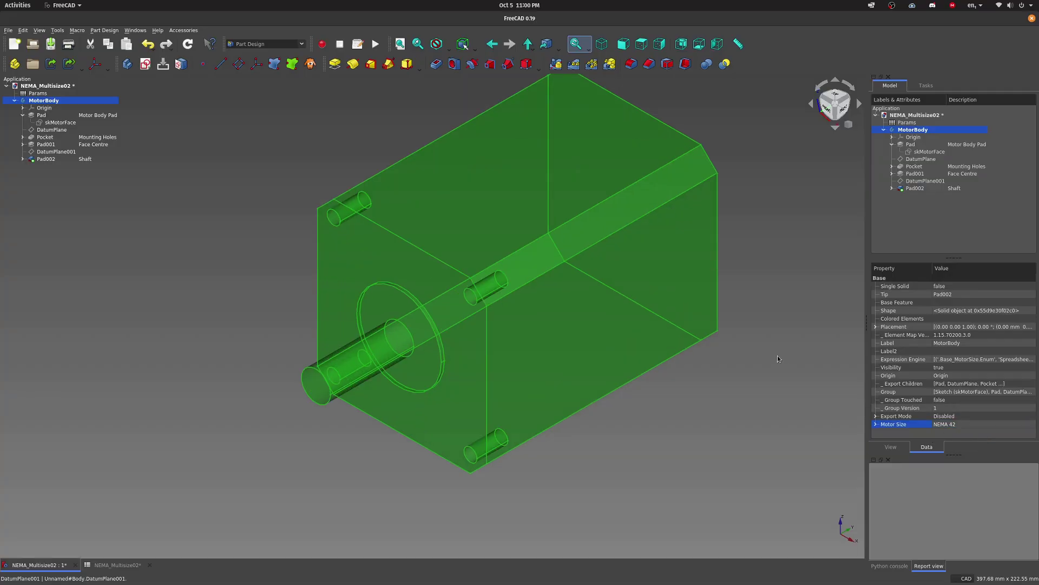
{"action": "left_click", "coordinate": [791, 333]}
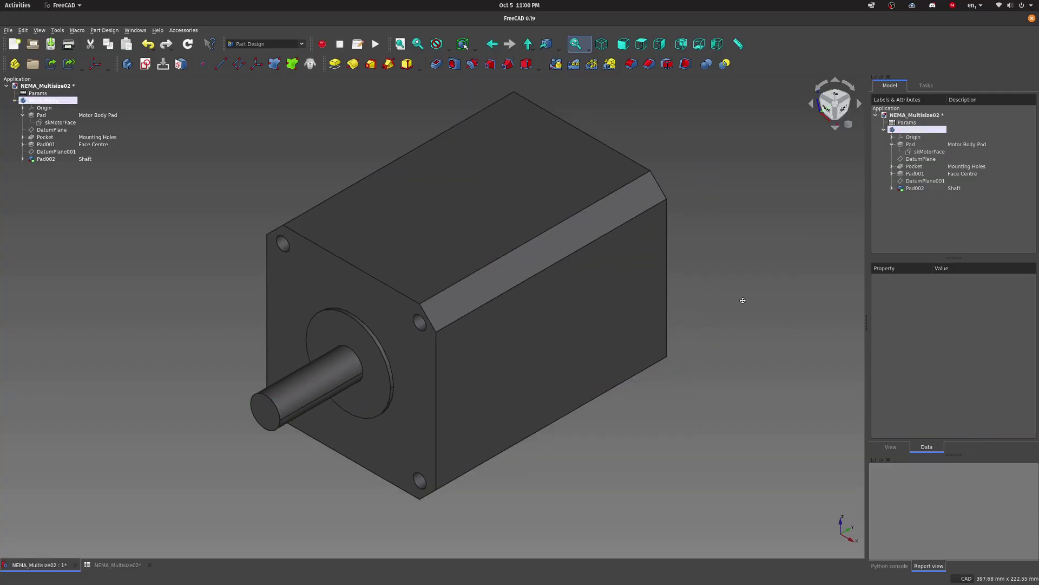
{"action": "middle_click_drag", "start_coordinate": [743, 300], "coordinate": [485, 364]}
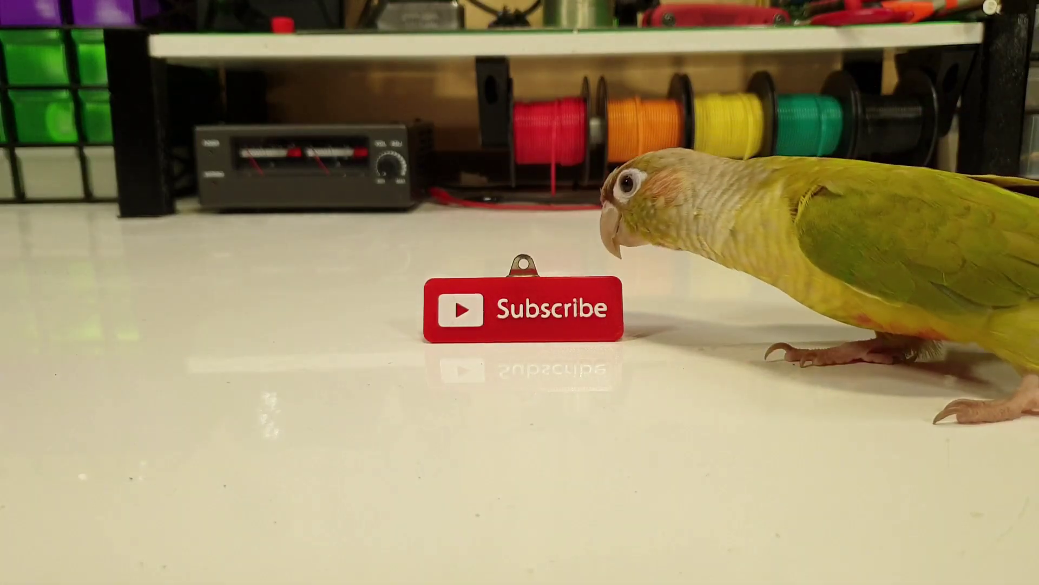